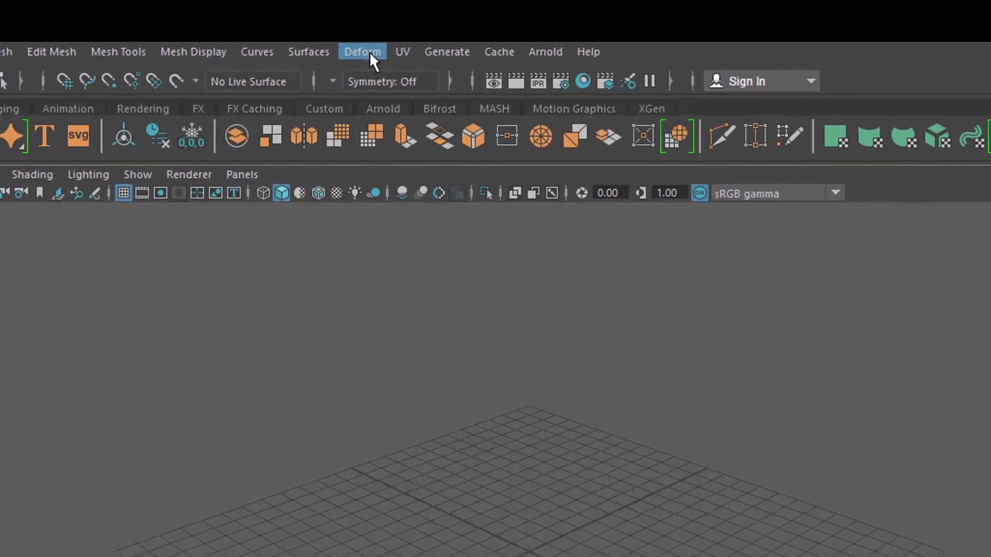
- Look through the Deform menu's deformers and close it without choosing one
click(370, 58)
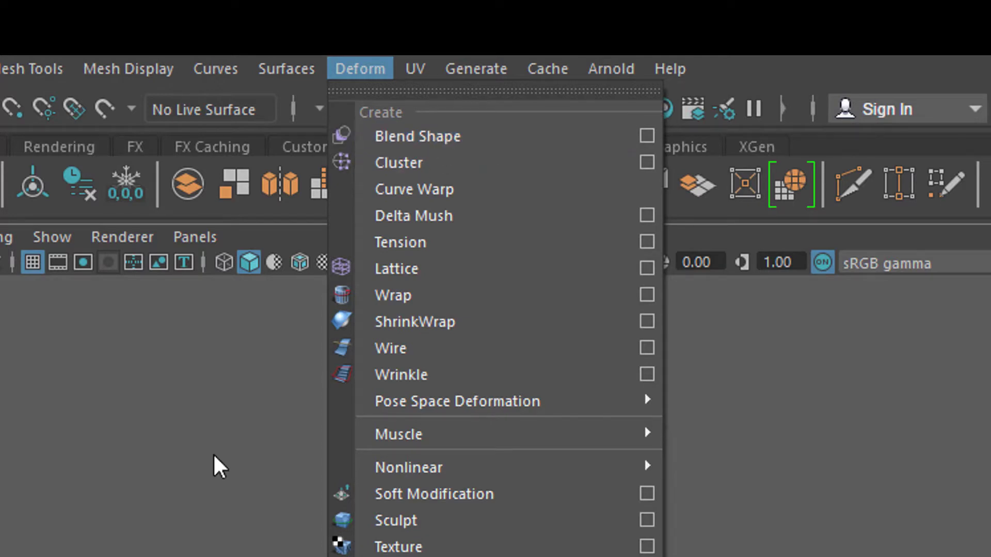
click(140, 455)
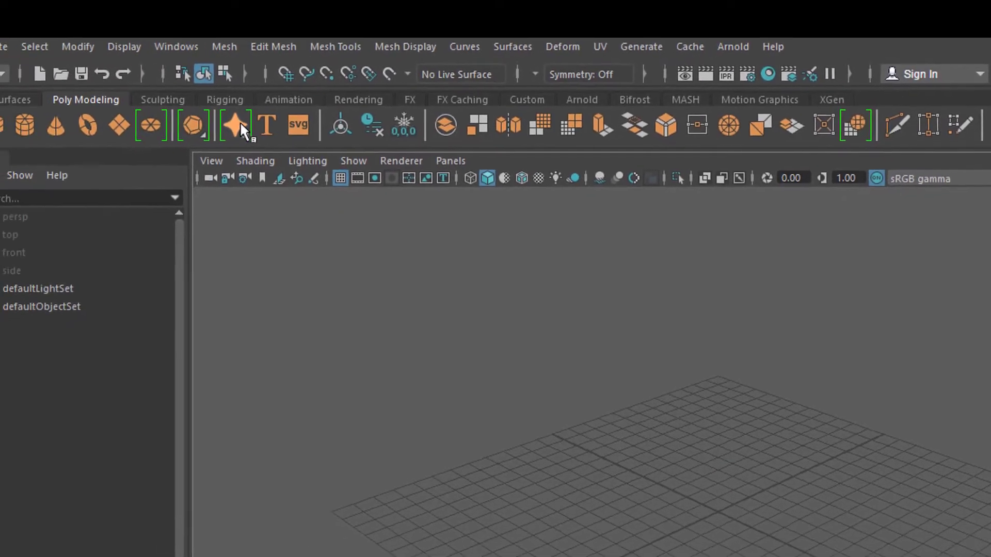
- Create pSuperShape1, try and undo a V Exponent change, and move it left
click(311, 114)
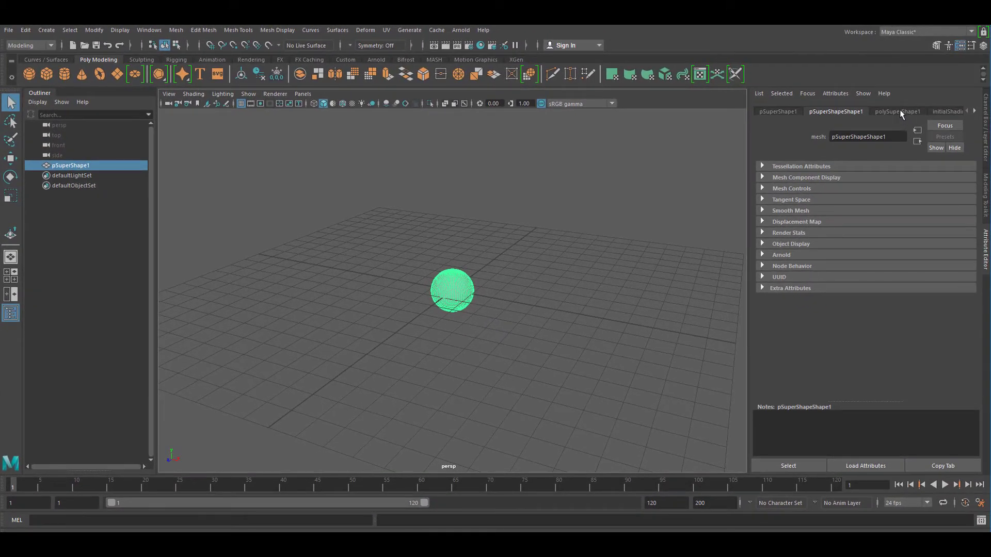
click(898, 111)
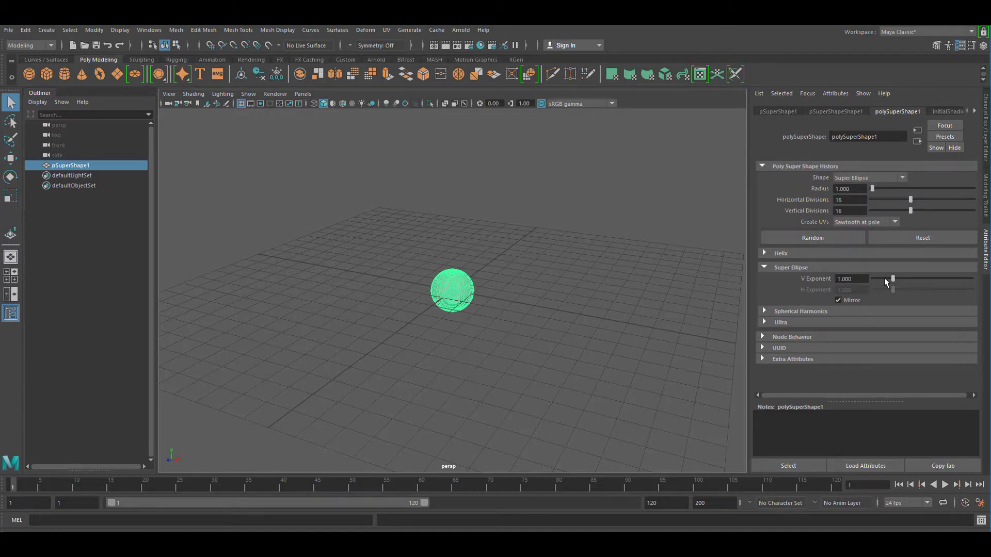
drag(894, 277, 904, 282)
key(ctrl+z)
key(w)
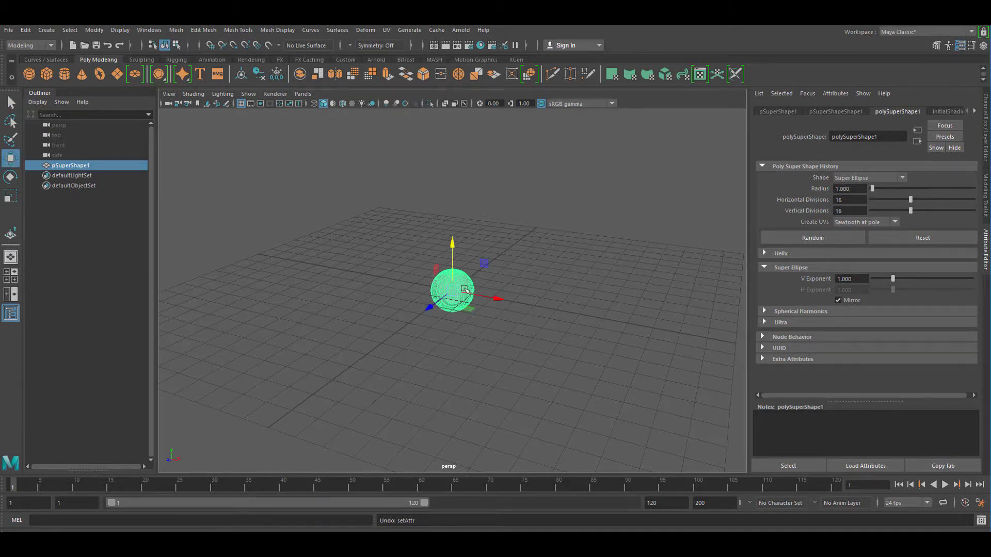
drag(498, 302, 419, 301)
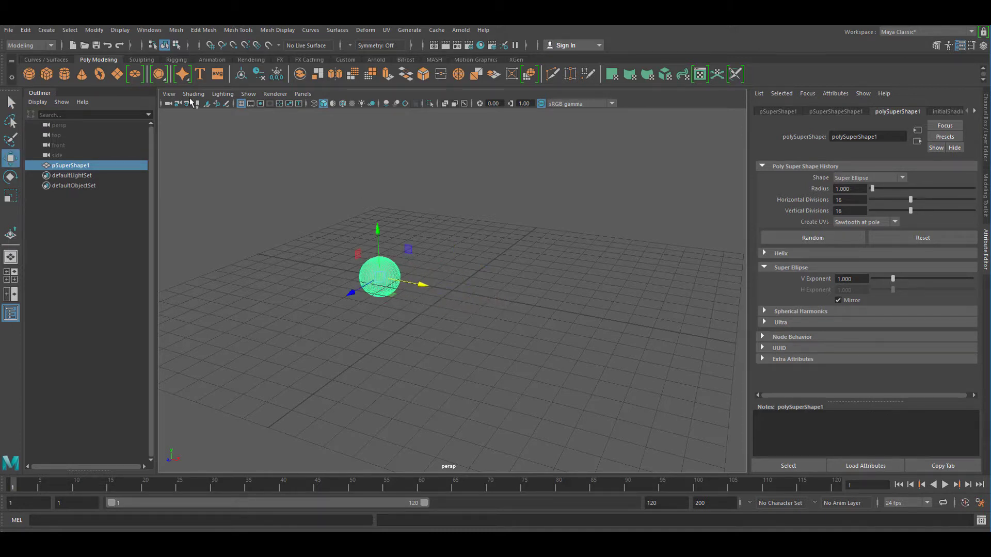
- Add two more super shapes, moving the second one to the right
click(182, 74)
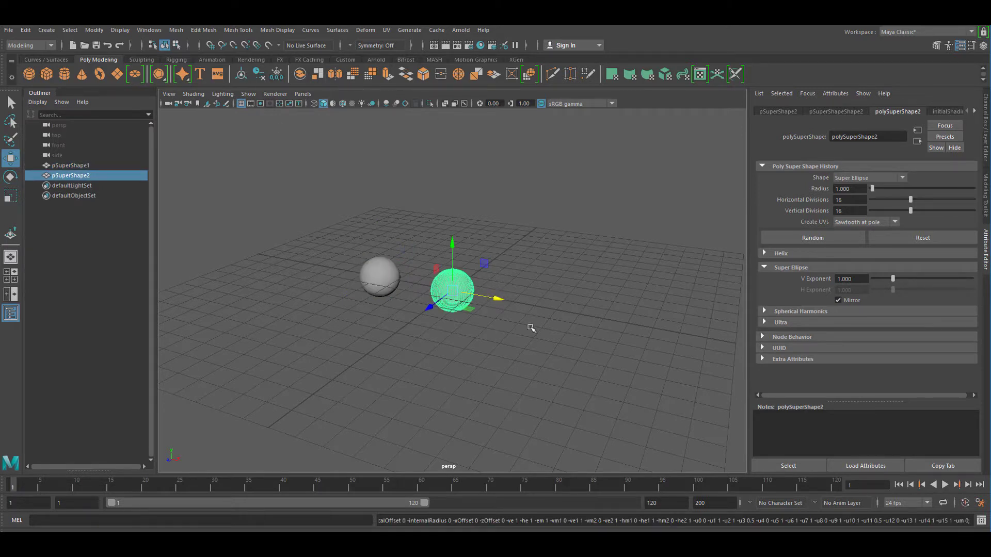
drag(505, 304, 586, 318)
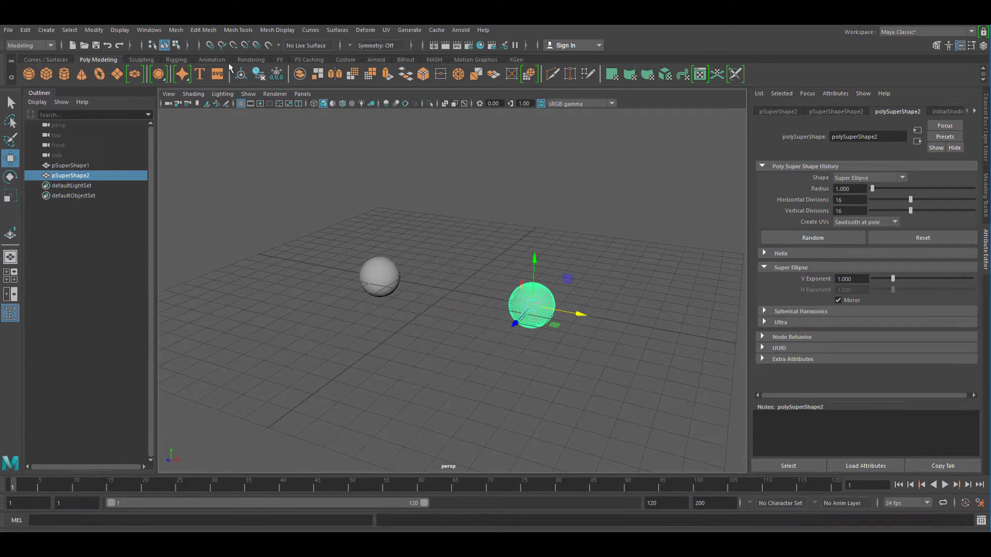
click(153, 76)
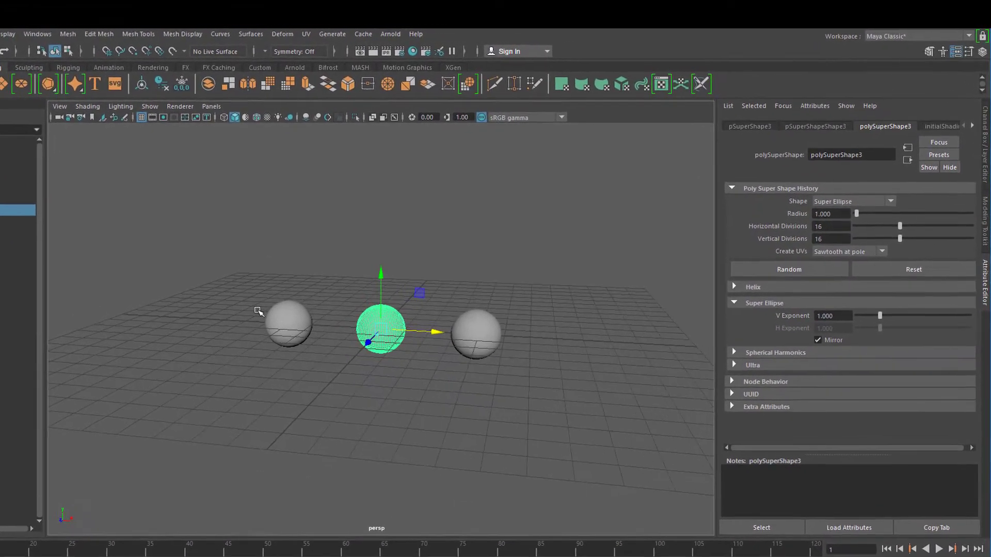
- Set the left sphere's V Exponent to 0.103 and the right sphere's to 3.351
click(341, 295)
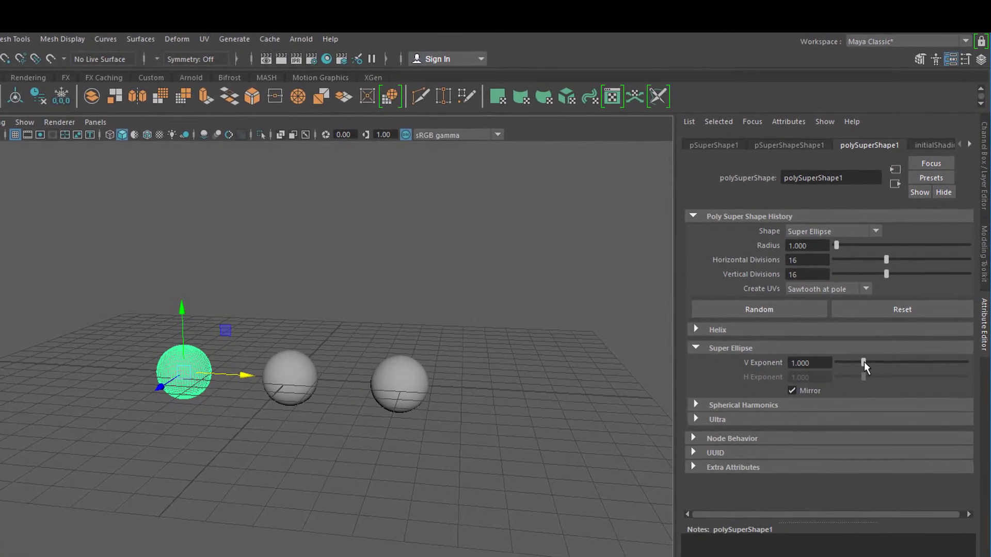
drag(863, 365, 838, 380)
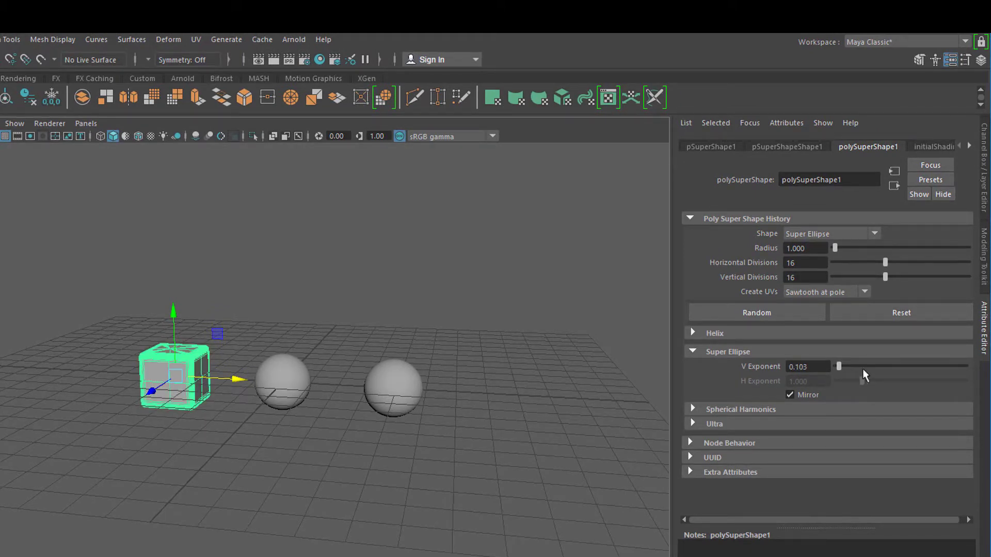
click(392, 390)
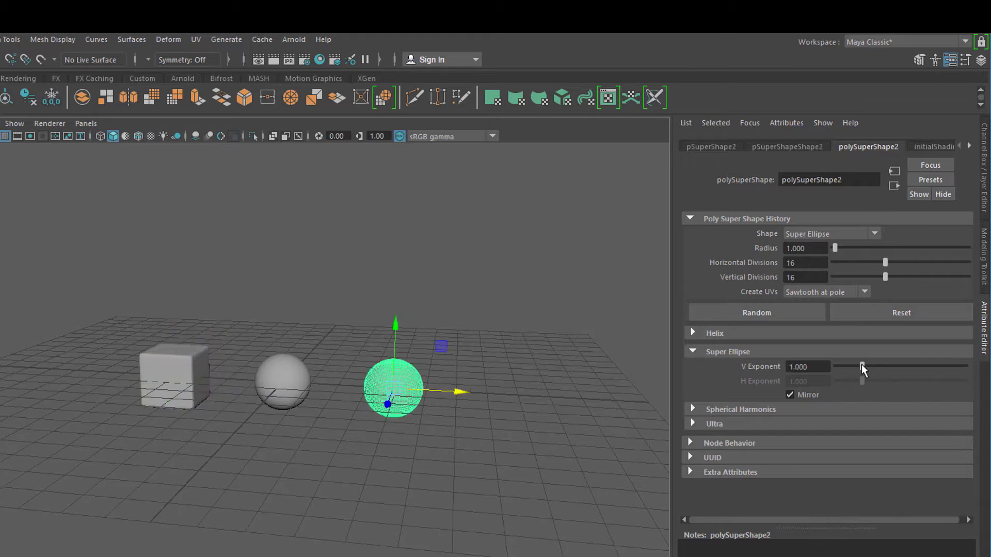
drag(861, 366, 922, 371)
- Bring the camera closer to the three shapes and select the middle sphere
alt+right_drag(276, 487, 509, 491)
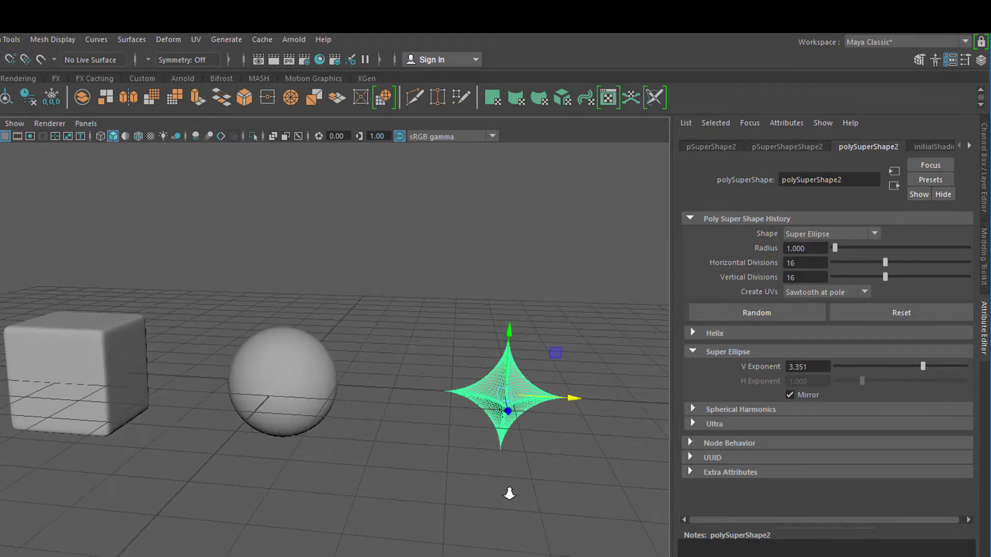
alt+drag(509, 491, 367, 485)
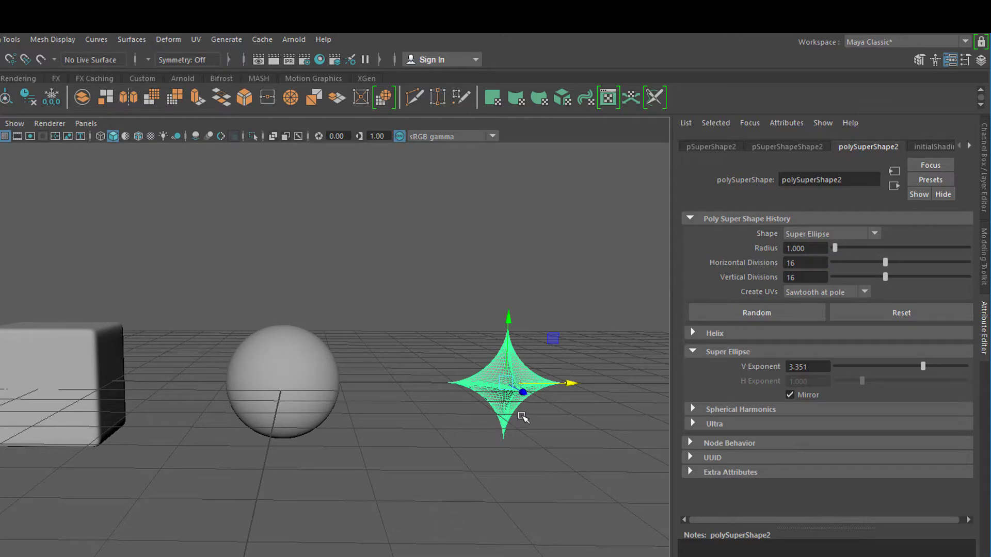
click(290, 385)
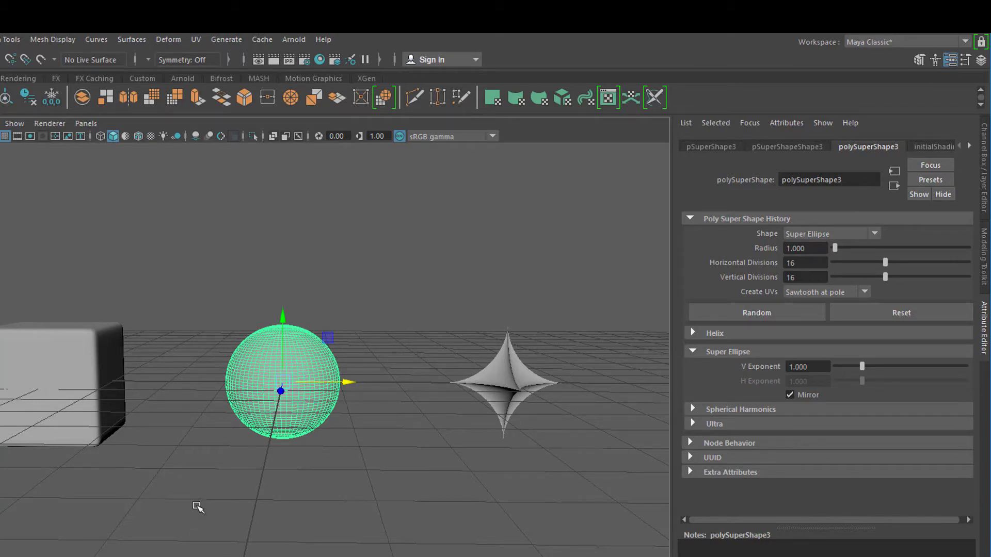
- Select the star, then the cube, then the middle sphere, and create a Blend Shape
click(485, 483)
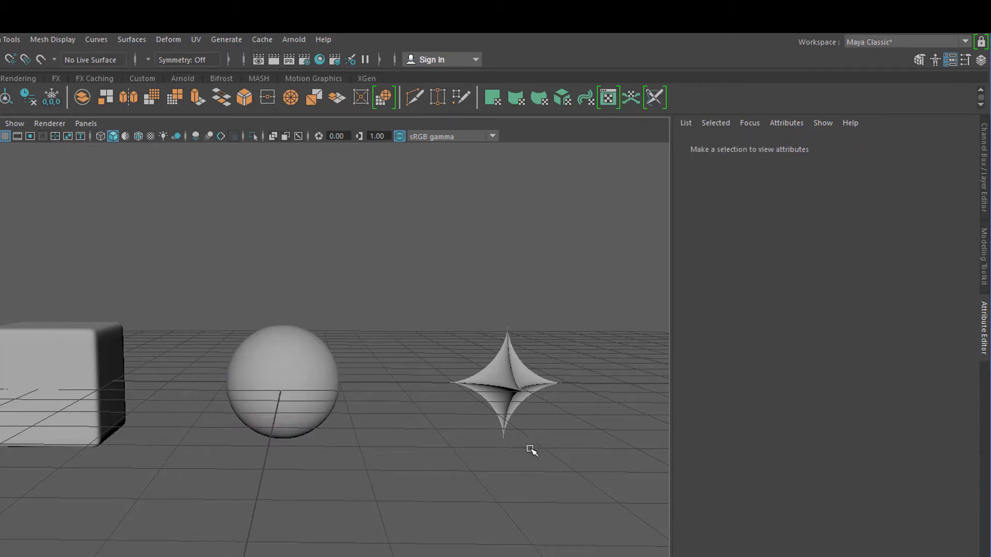
click(518, 376)
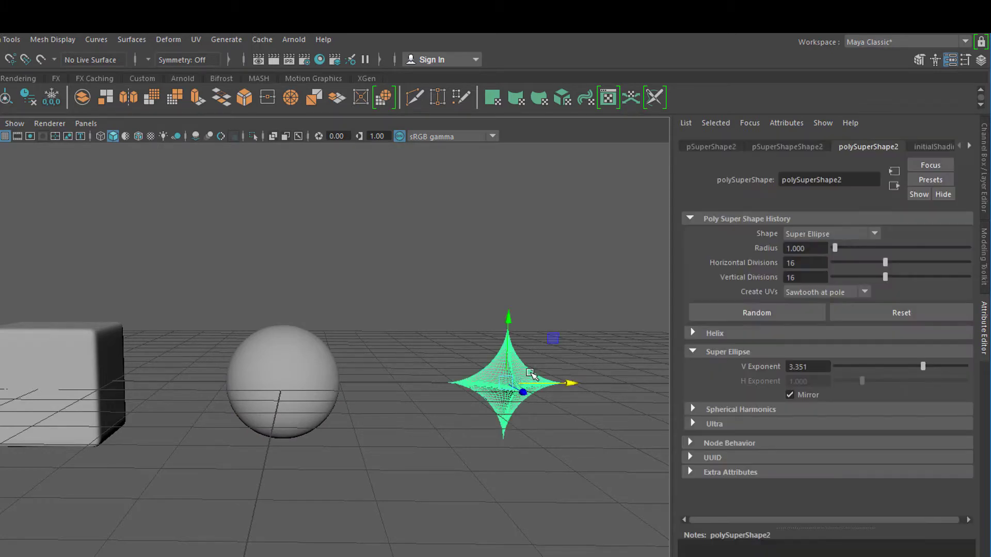
click(61, 363)
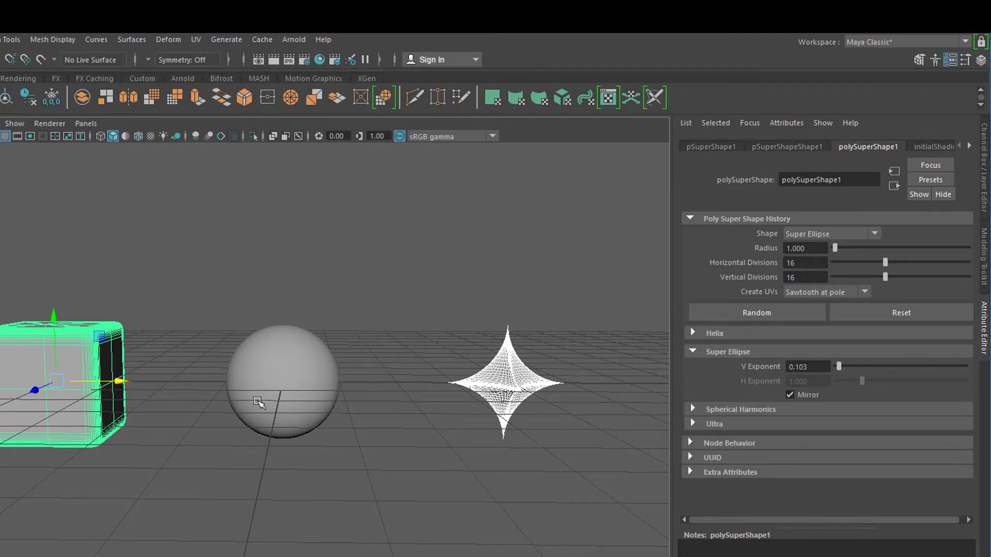
click(287, 376)
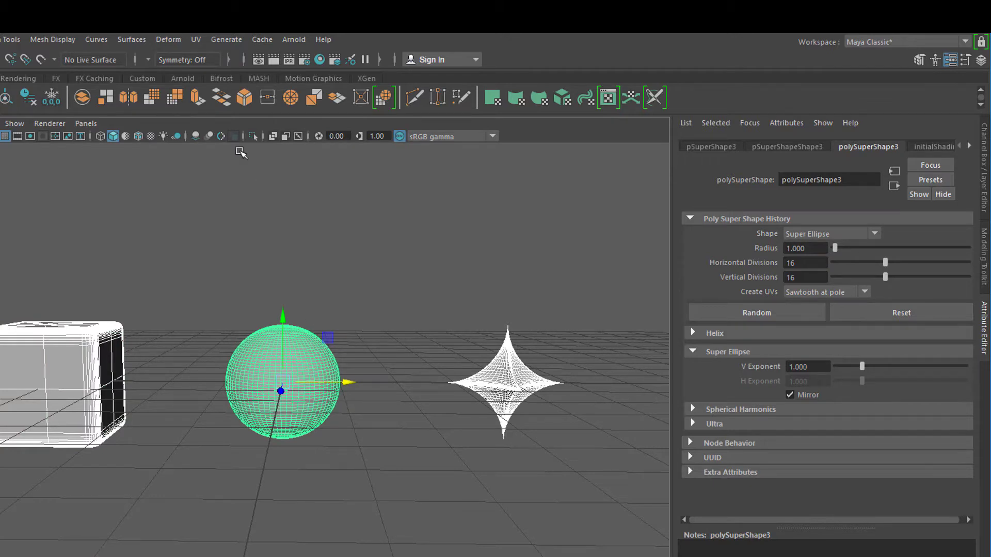
click(169, 41)
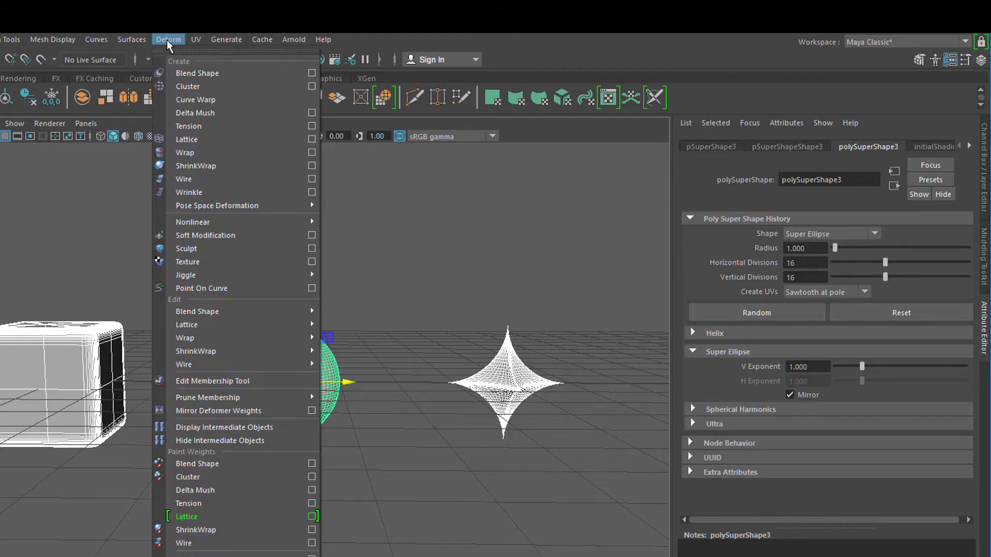
click(182, 74)
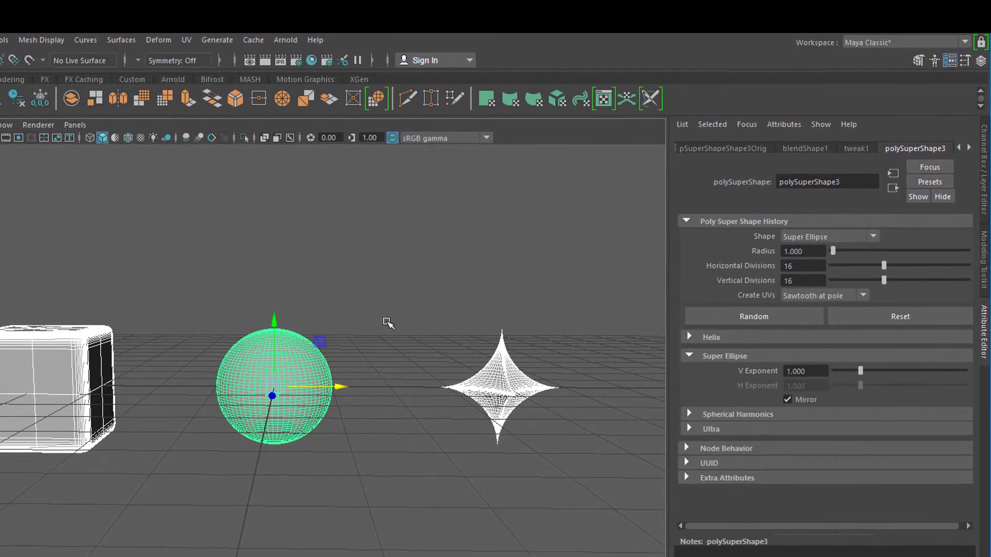
- Switch to smooth shading, reselect the middle sphere and show its blendShape1 weights
click(387, 326)
key(5)
click(276, 380)
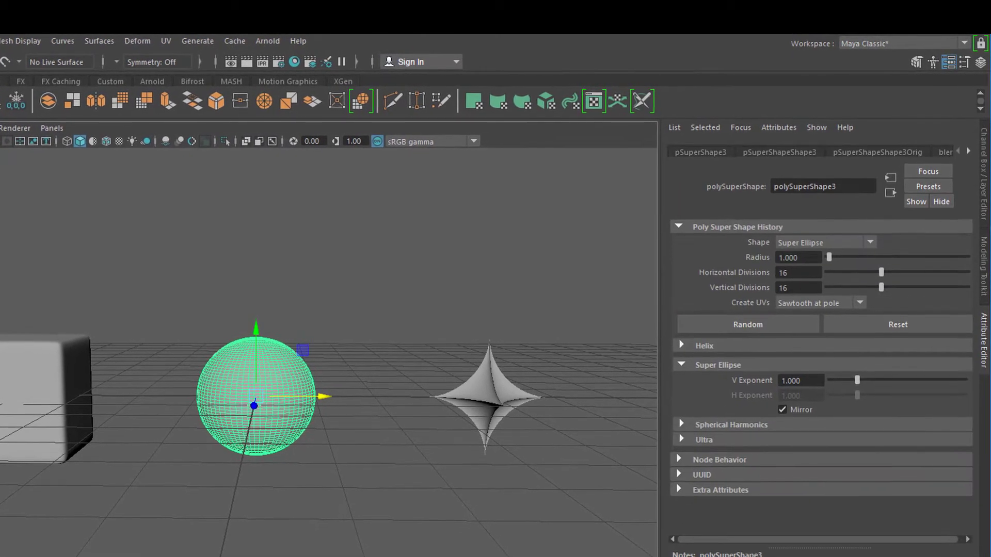
click(943, 156)
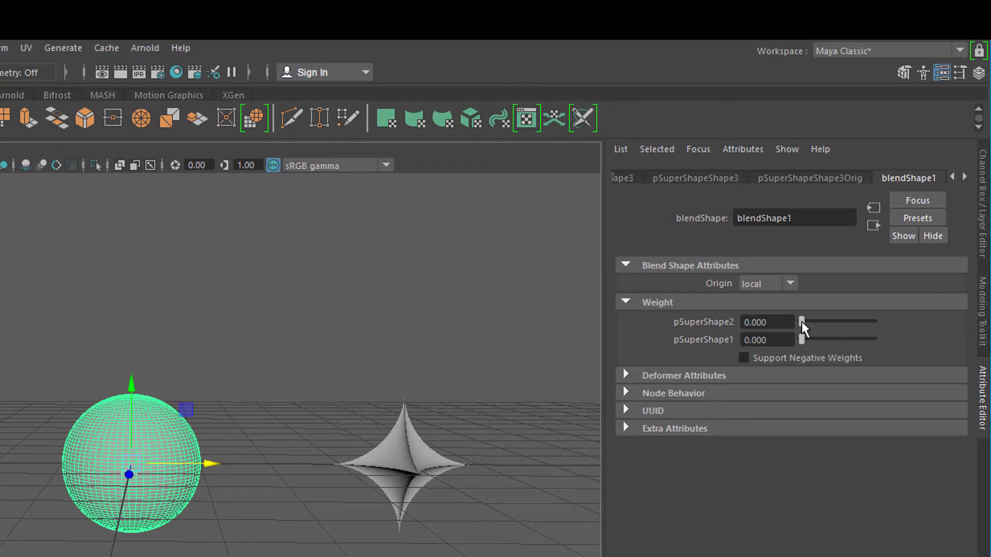
- Drag the pSuperShape2 weight to morph toward the star, then return it to 0
drag(801, 321, 882, 337)
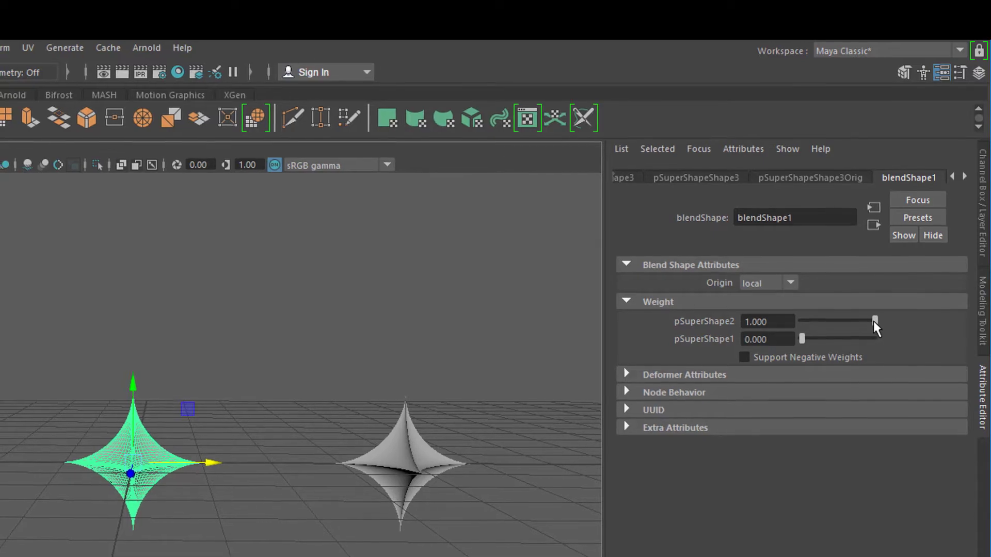
drag(873, 325, 866, 326)
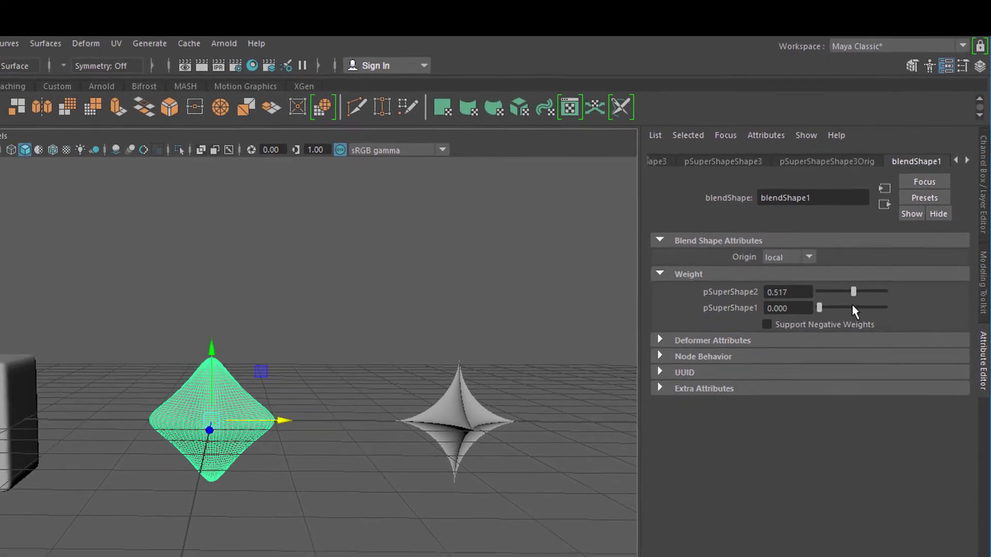
mouse_move(851, 291)
mouse_down()
mouse_move(820, 291)
mouse_move(886, 291)
mouse_move(833, 291)
mouse_up()
drag(863, 250, 856, 248)
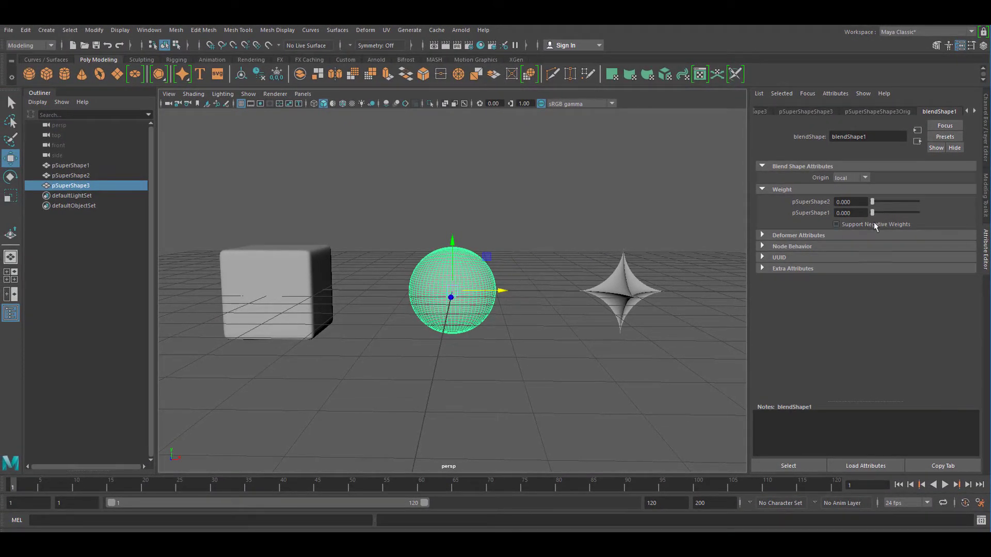
- Test morphing the sphere fully into the cube and the star with the weight sliders
drag(873, 214, 856, 234)
drag(874, 207, 940, 207)
drag(874, 212, 898, 213)
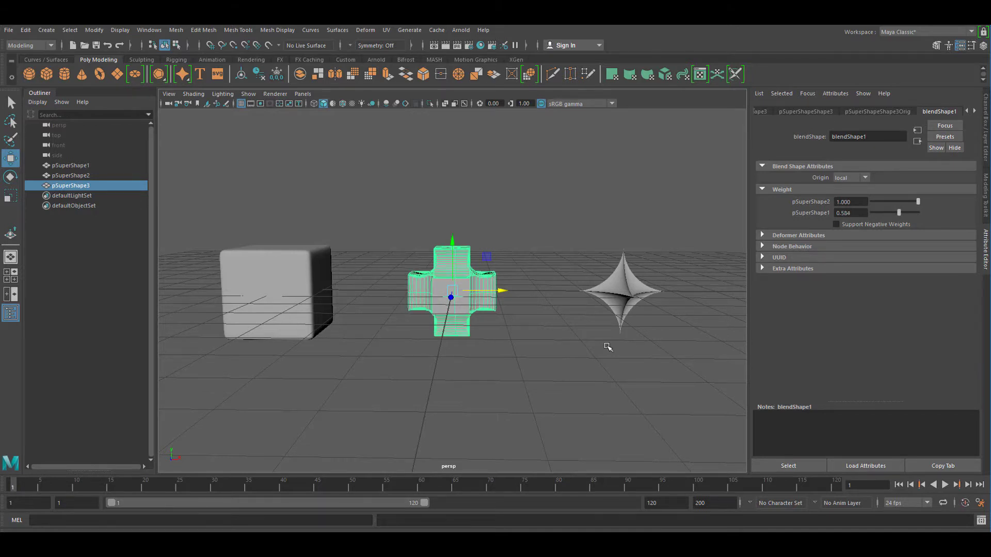
alt+drag(608, 346, 556, 357)
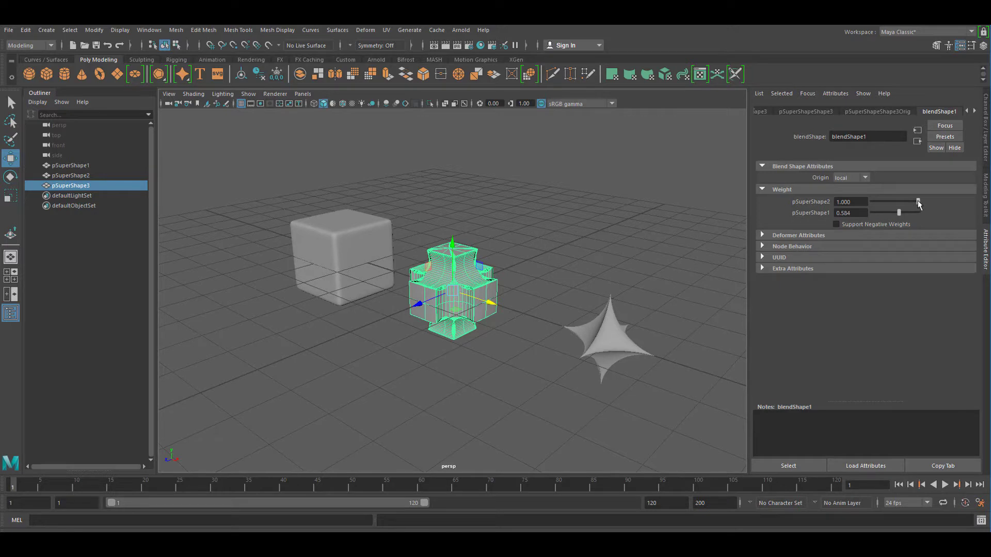
- Settle the weights at pSuperShape2 0.124 and pSuperShape1 0.876, orbiting to check the blend
drag(918, 205, 913, 207)
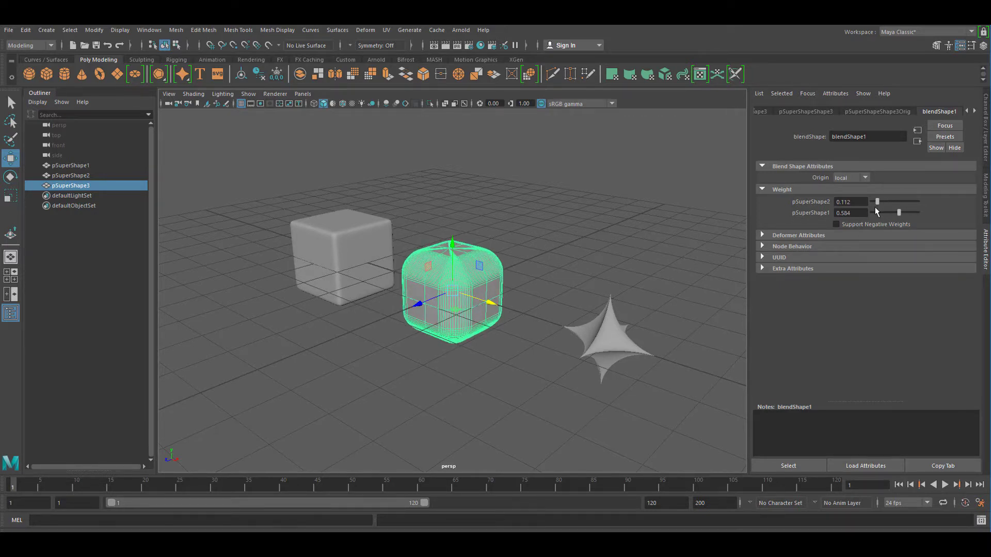
drag(862, 209, 912, 209)
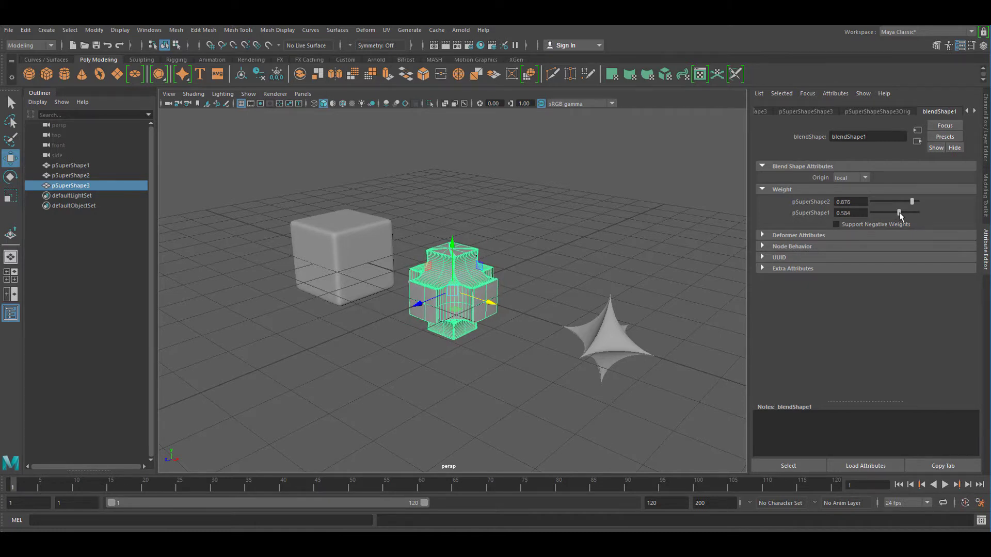
drag(896, 216, 928, 216)
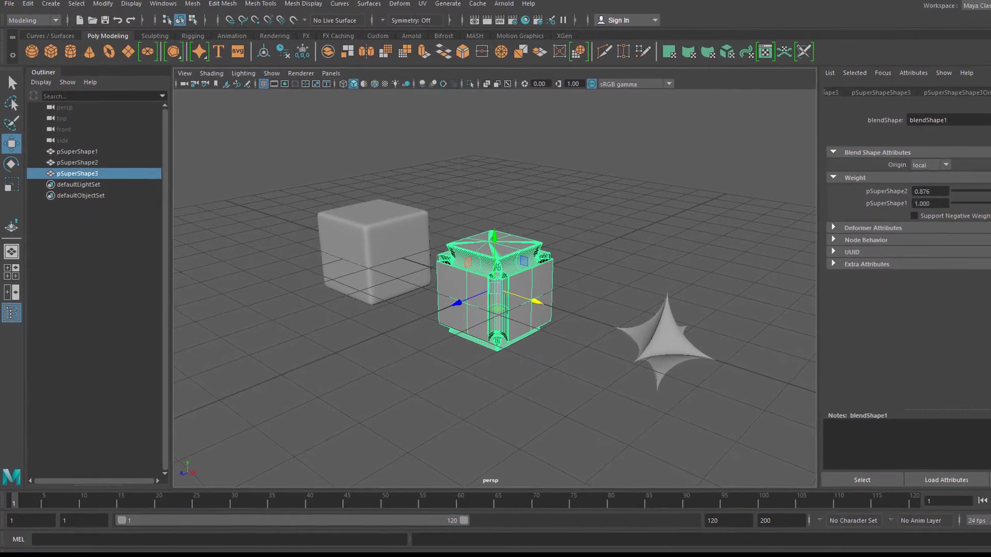
alt+drag(455, 356, 634, 361)
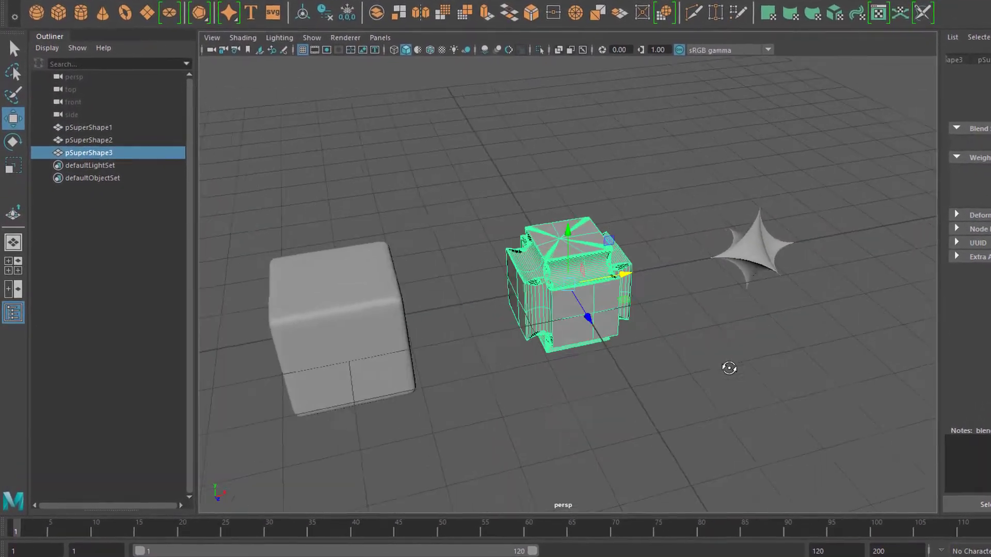
alt+drag(729, 368, 700, 349)
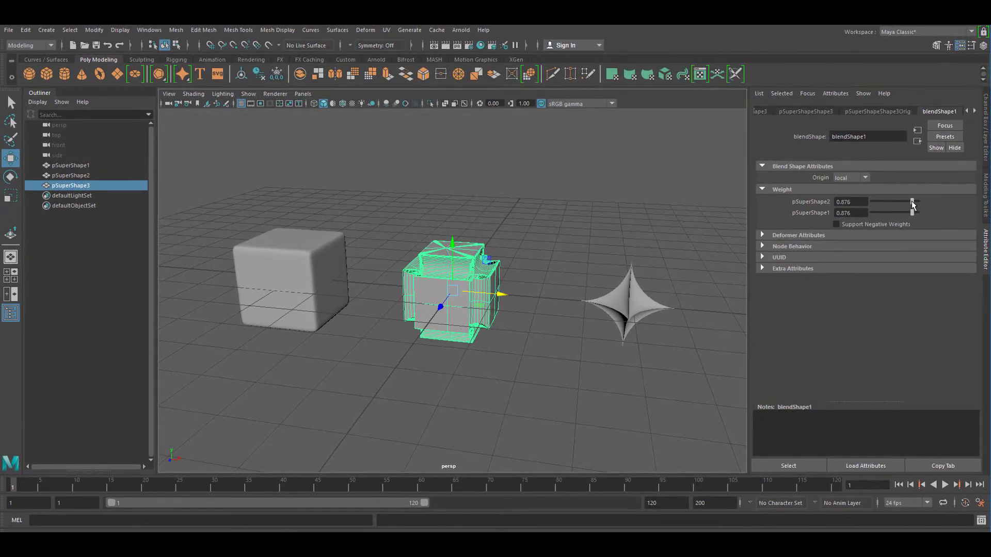
drag(911, 201, 876, 209)
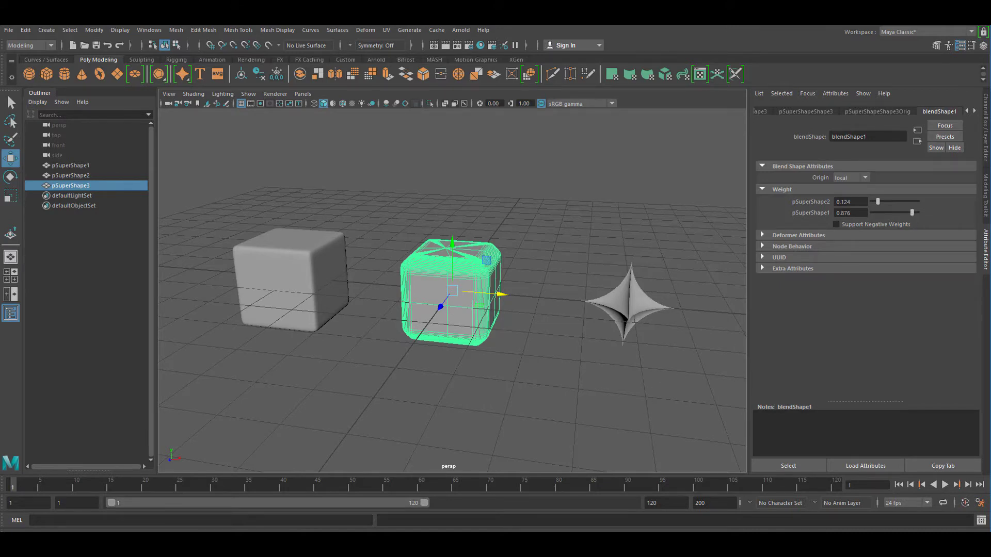
mouse_move(575, 424)
alt+mouse_down()
mouse_move(597, 403)
mouse_move(567, 428)
mouse_move(593, 414)
mouse_move(586, 418)
alt+mouse_up()
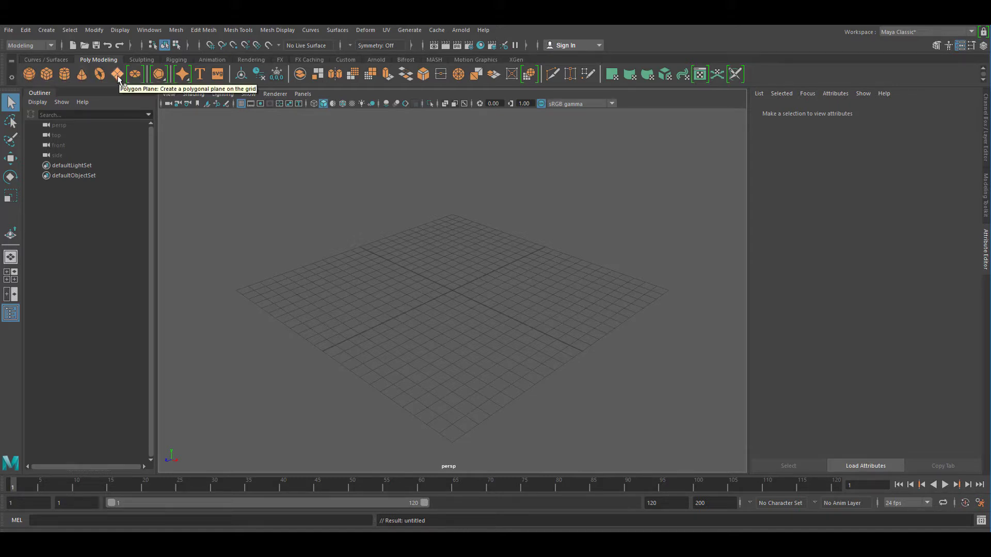
- Create pSphere1 and set its Subdivisions Axis and Subdivisions Height to 50
click(29, 74)
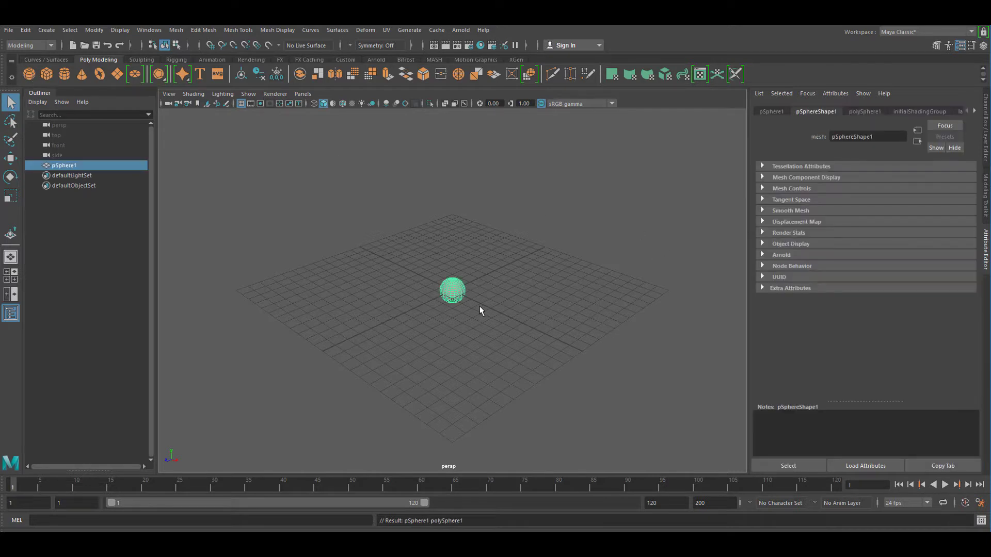
alt+right_drag(425, 336, 545, 336)
alt+drag(545, 336, 553, 331)
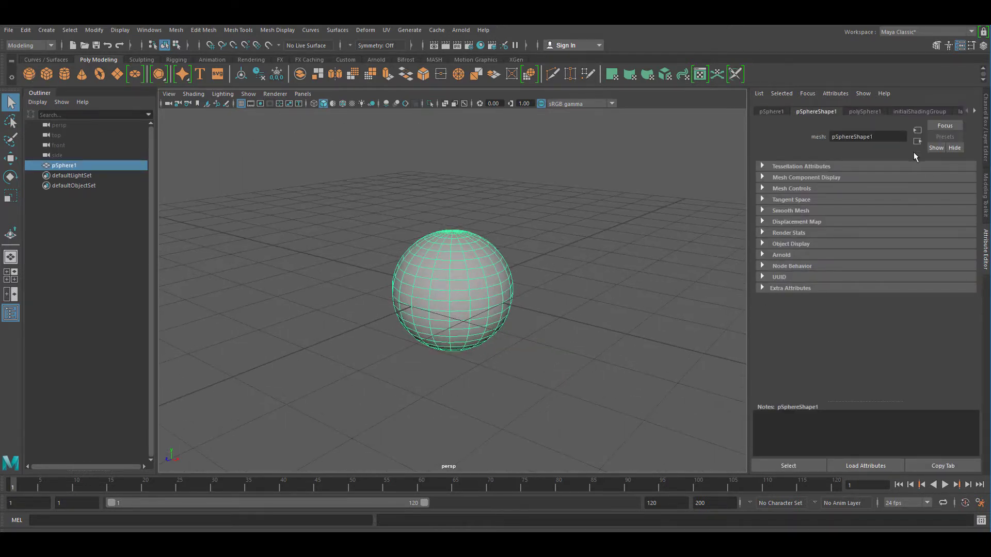
click(864, 112)
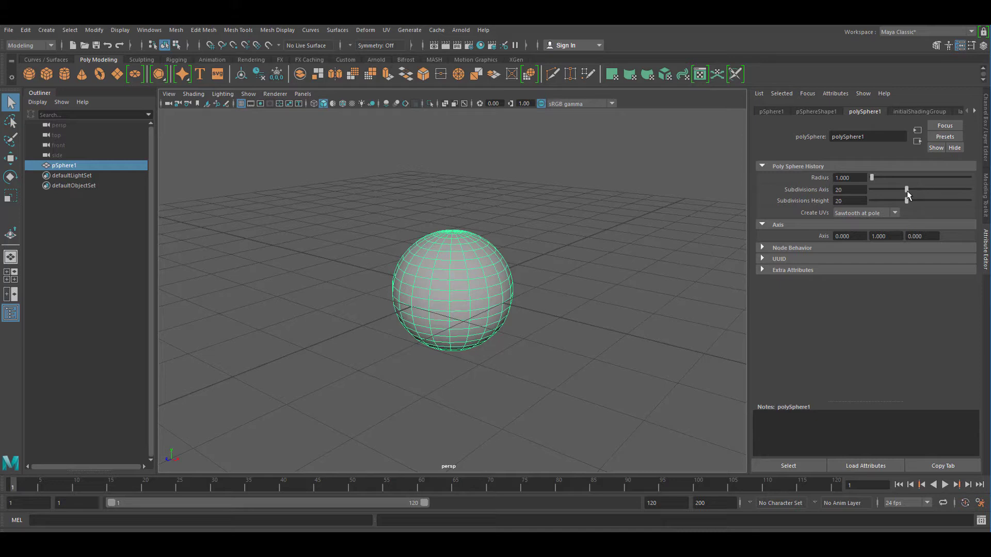
drag(907, 191, 969, 190)
drag(906, 201, 986, 202)
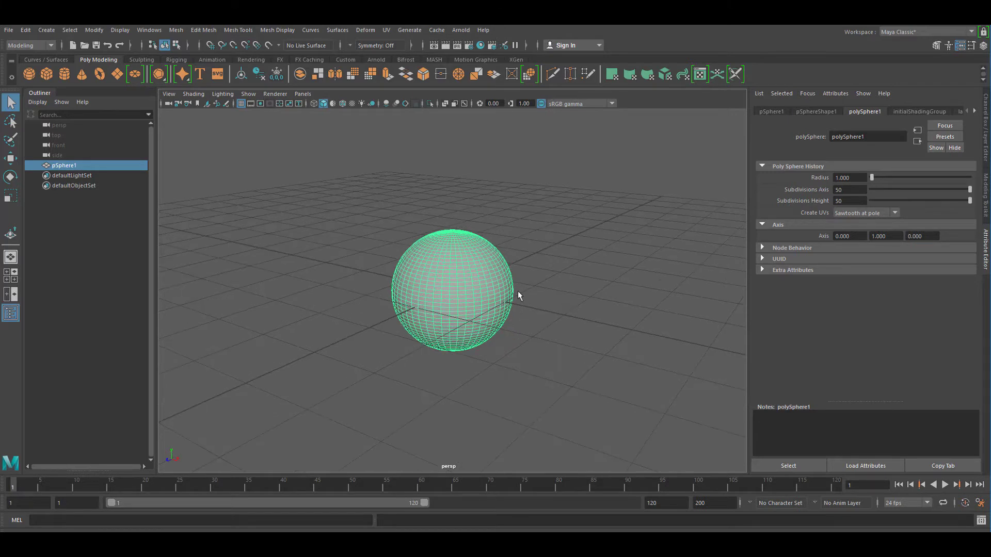
- In face mode, marquee-select the sphere's right-half faces from the side view and delete them
right_click(460, 253)
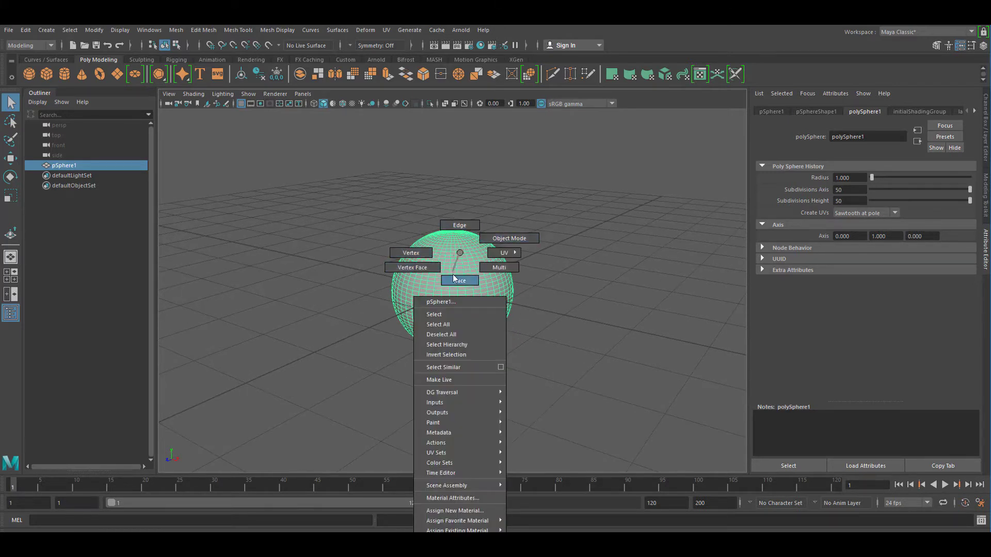
click(453, 281)
key(space)
key(space)
scroll(441, 353, up, 8)
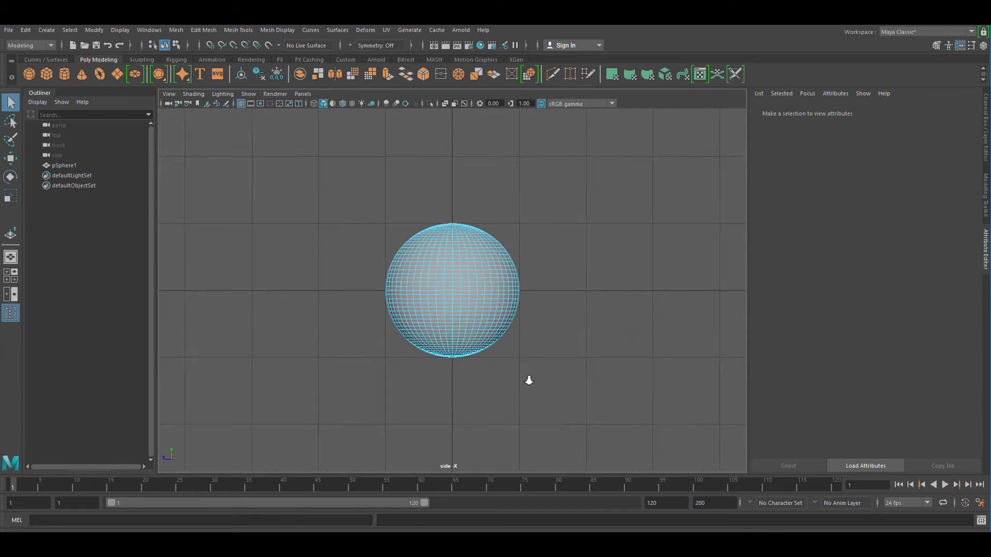
scroll(462, 411, up, 4)
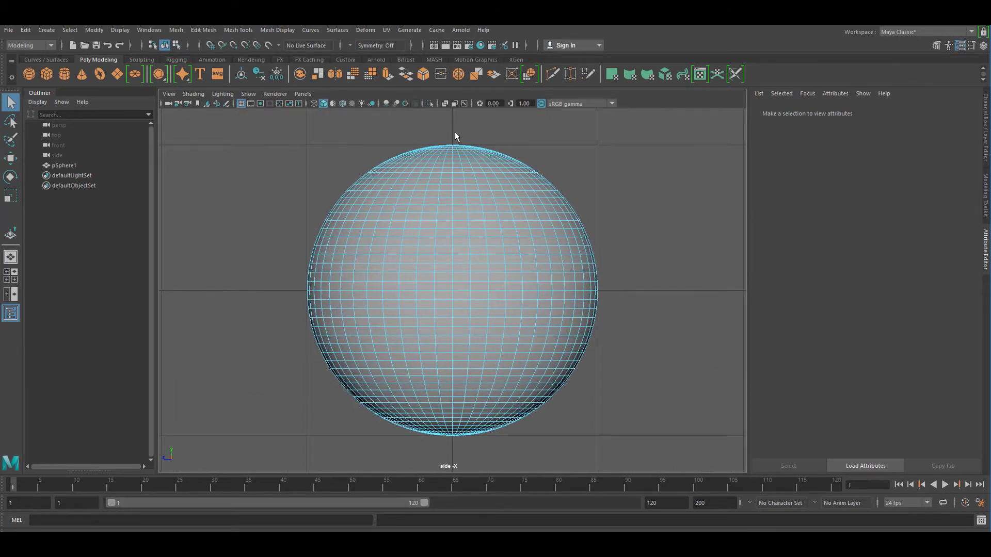
drag(455, 132, 614, 443)
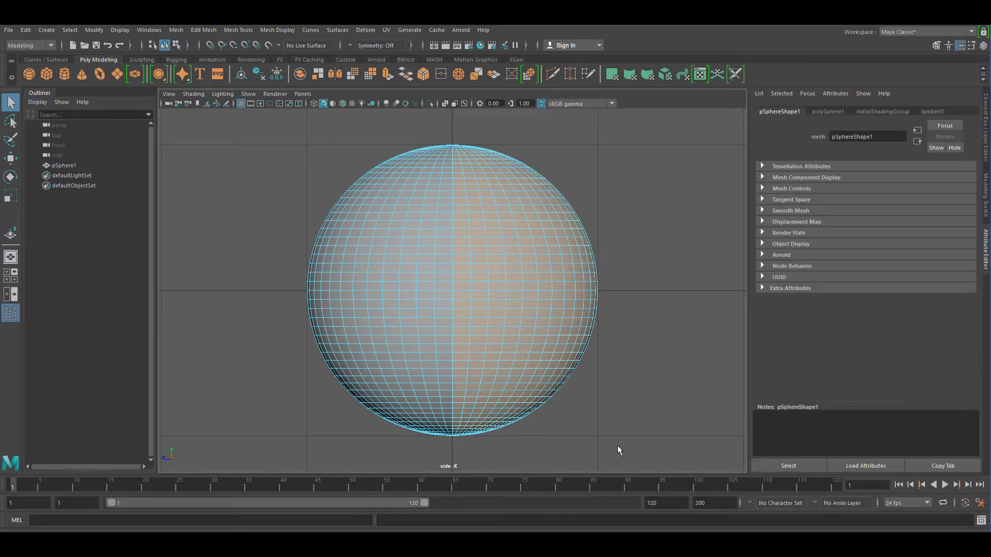
key(Delete)
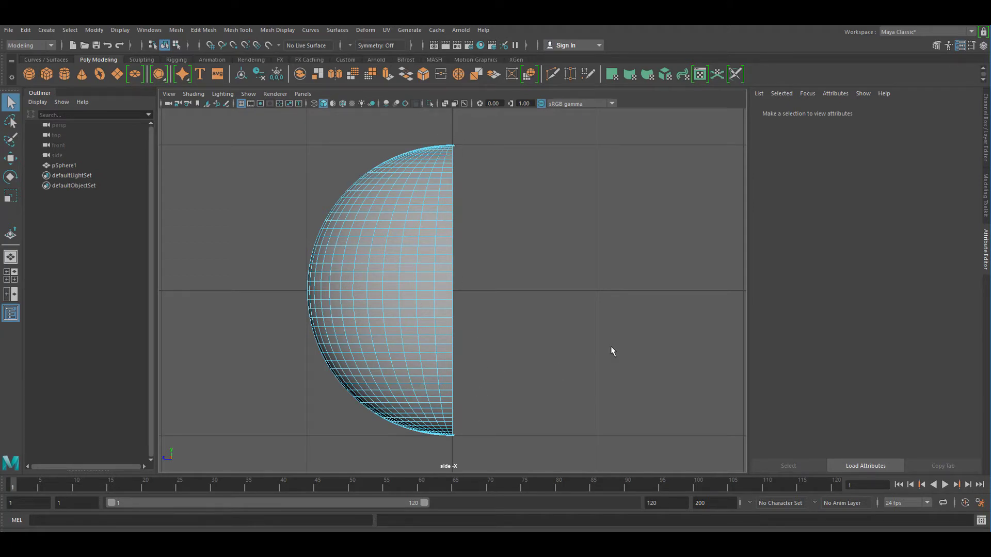
key(space)
key(space)
alt+drag(446, 352, 470, 364)
scroll(458, 365, up, 2)
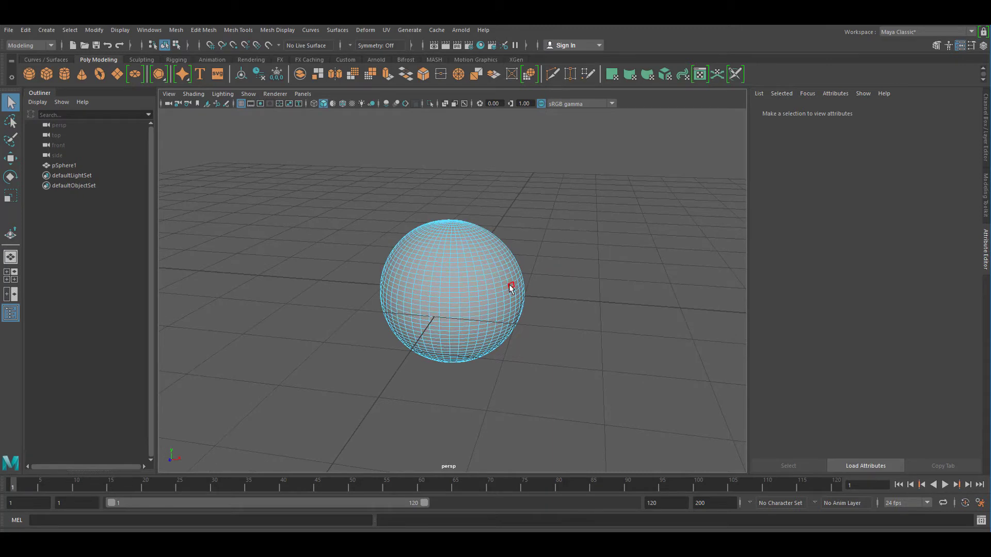
- In object mode, scale the hemisphere narrower along X into a tall egg shape
mouse_move(442, 381)
alt+mouse_down()
mouse_move(464, 370)
mouse_move(447, 369)
alt+mouse_up()
scroll(465, 370, up, 1)
right_click(479, 270)
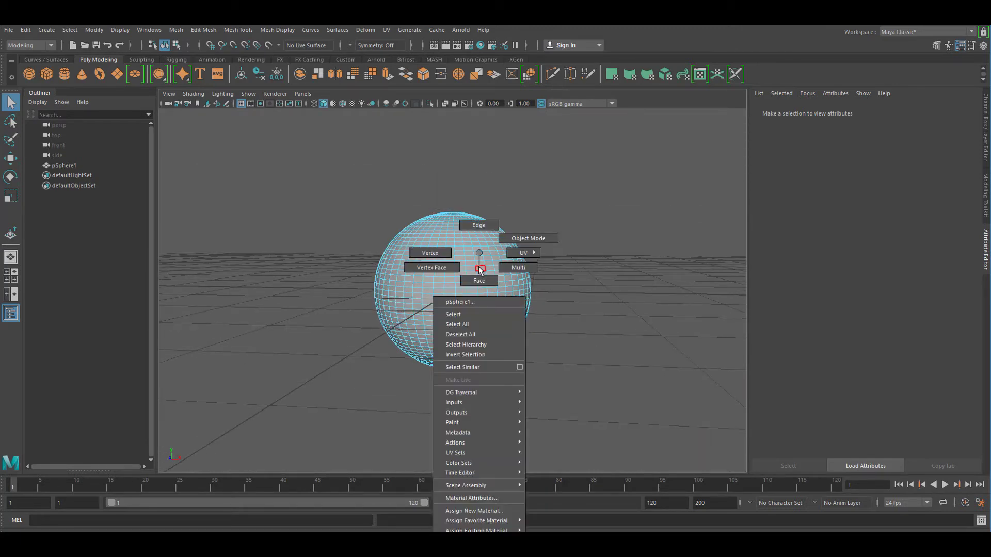
click(524, 238)
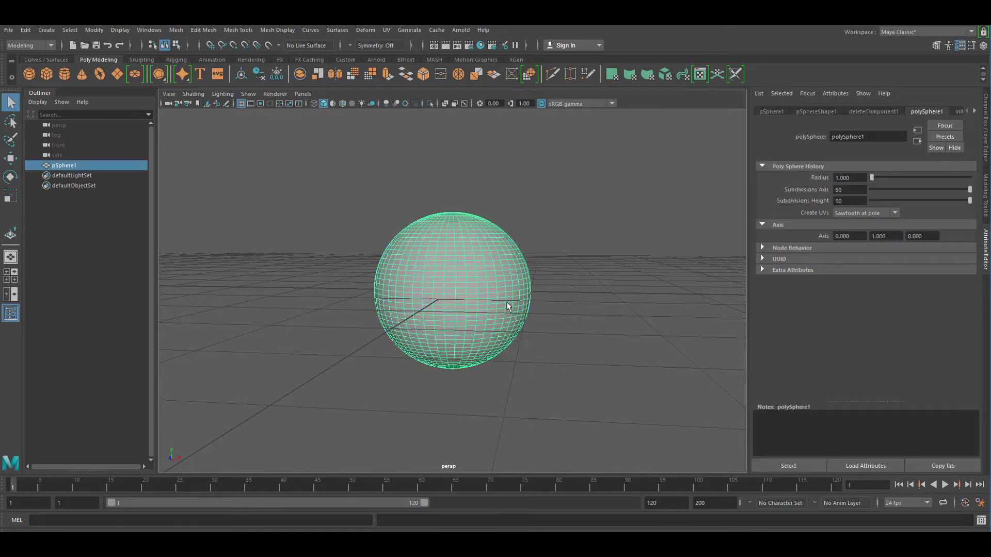
key(r)
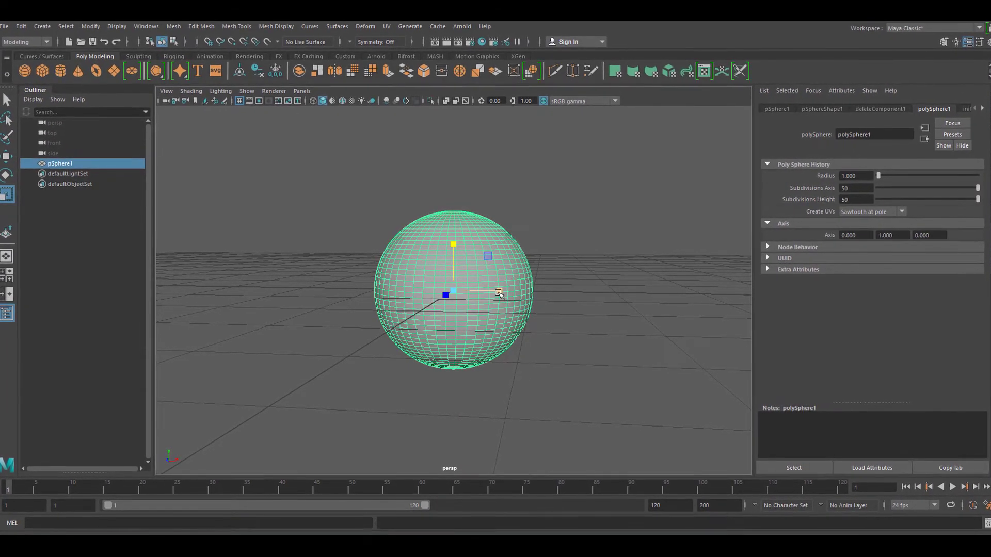
drag(498, 293, 482, 290)
alt+drag(514, 354, 434, 353)
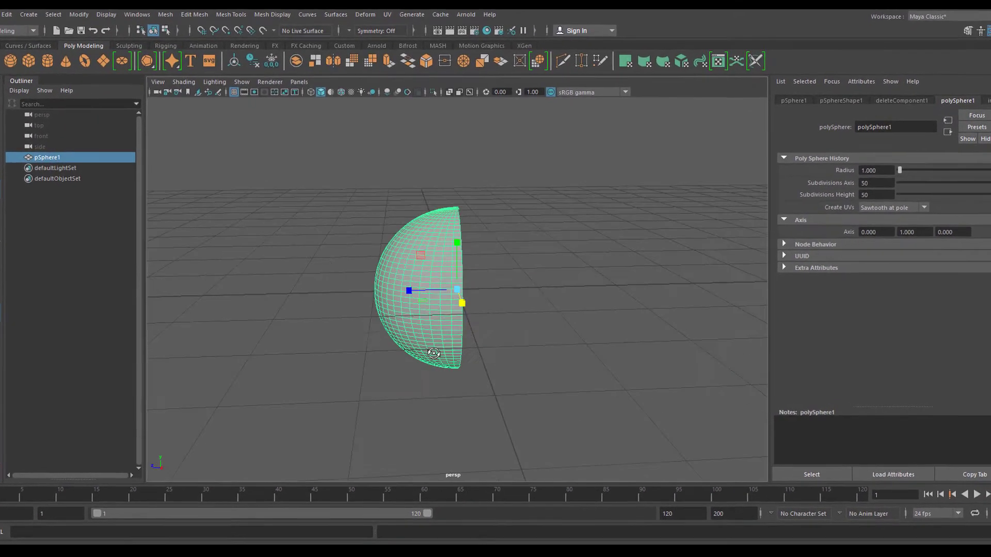
drag(409, 290, 426, 371)
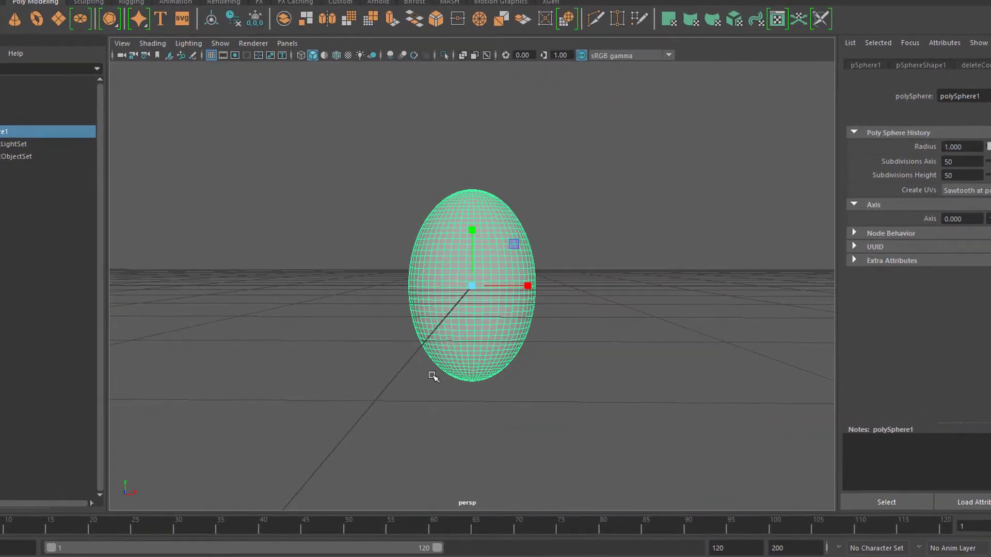
alt+right_drag(433, 376, 600, 400)
key(space)
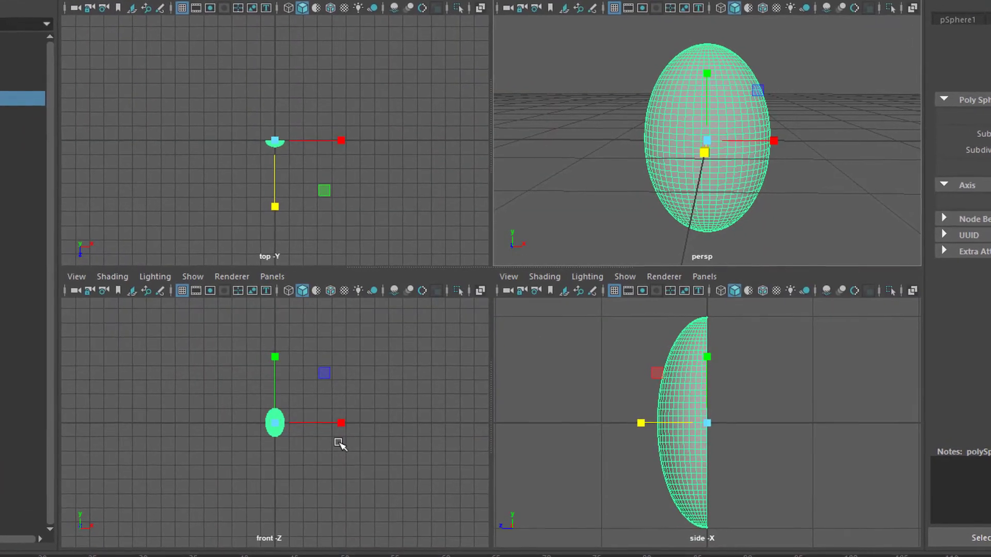
- In the framed front view, select two blocks of faces and delete them as eye holes
key(space)
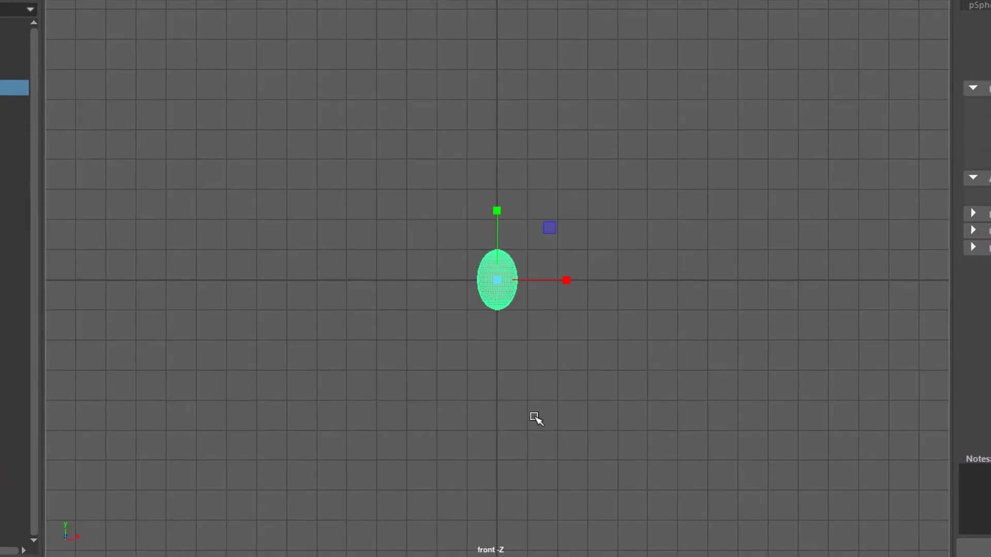
key(f)
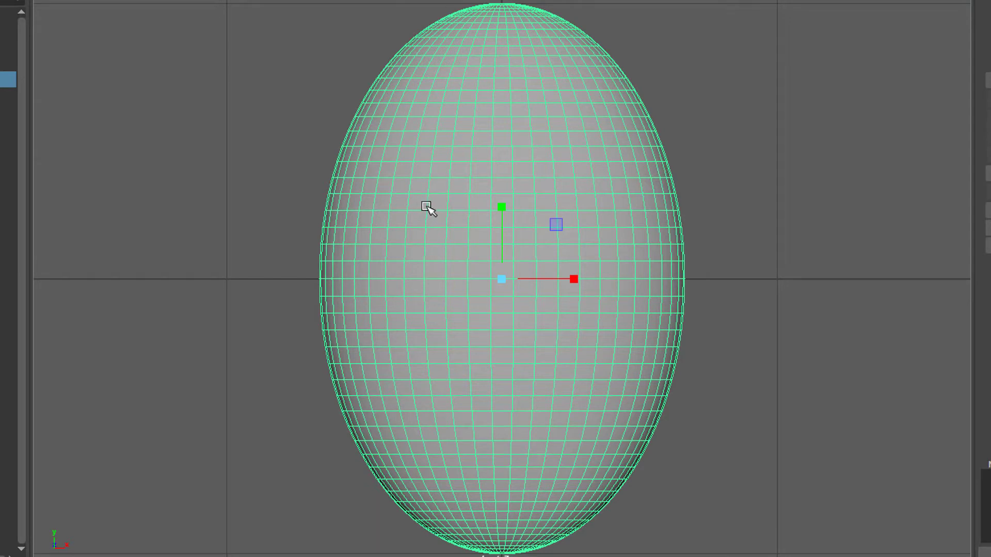
right_click(417, 201)
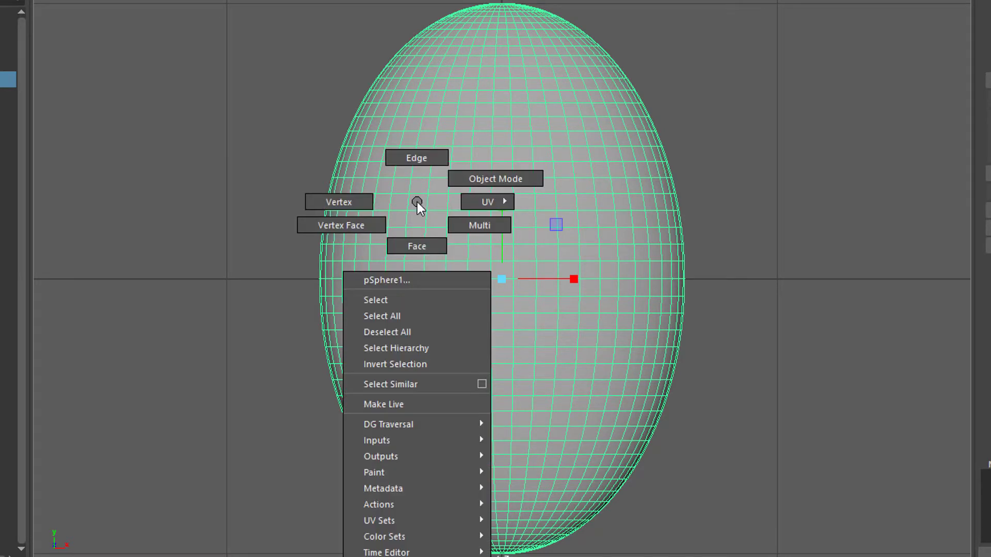
click(418, 245)
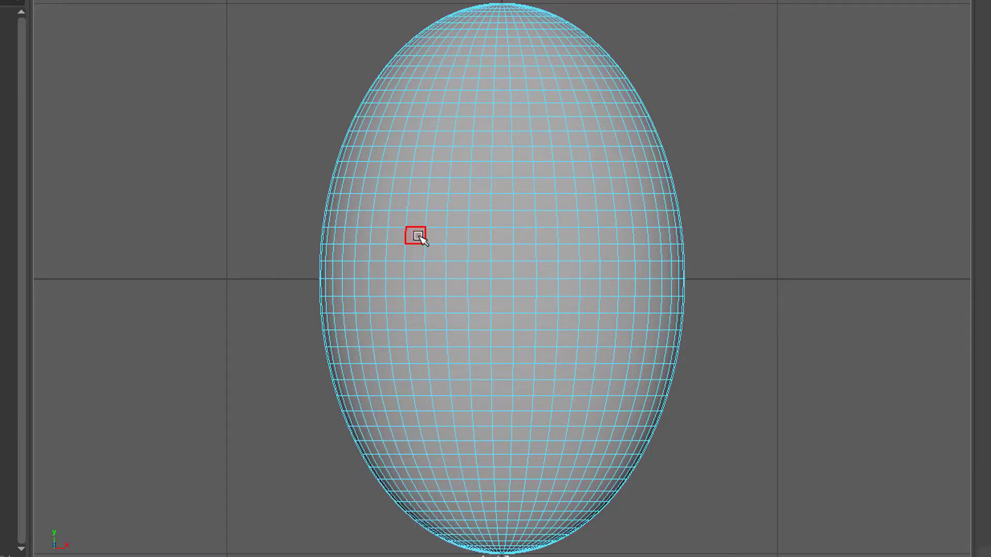
drag(418, 236, 463, 259)
shift+drag(546, 237, 591, 257)
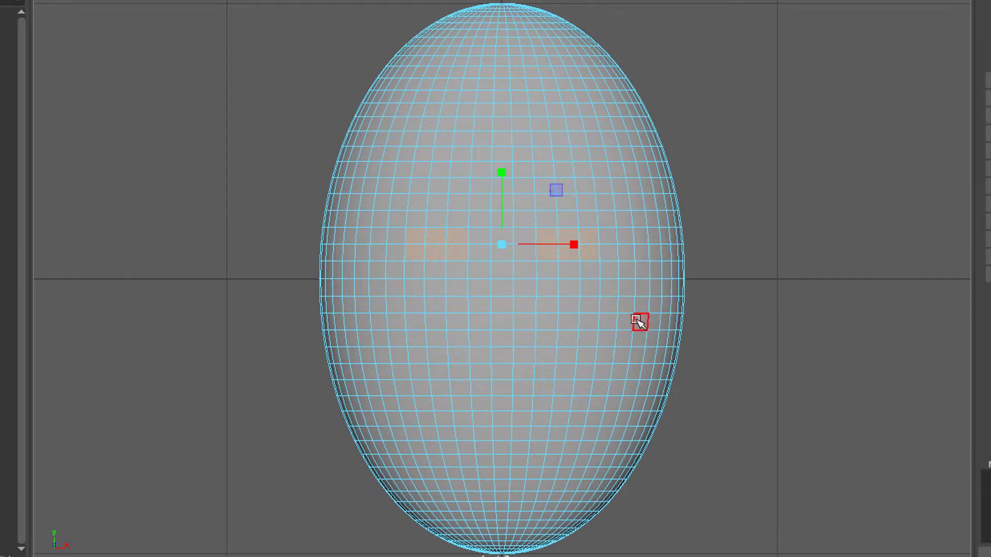
key(Delete)
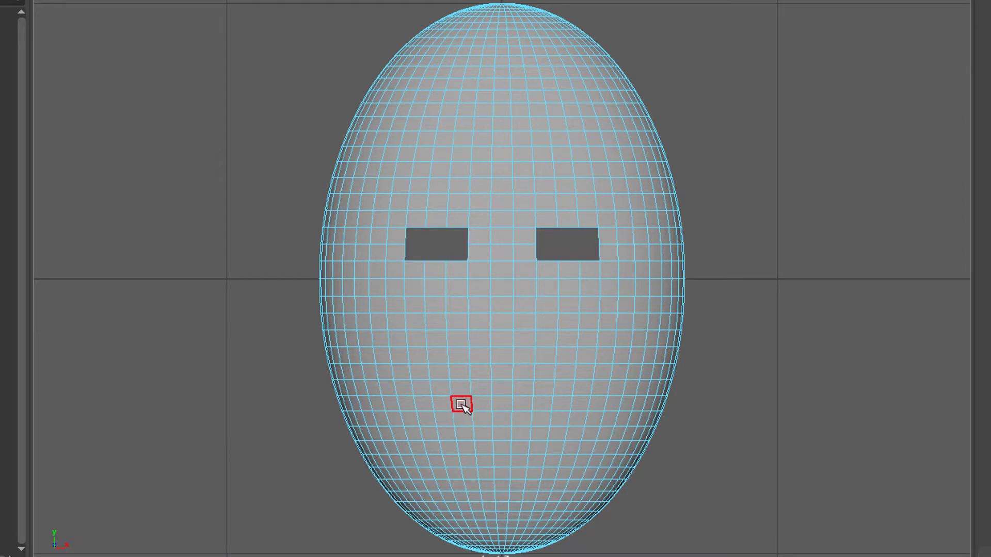
- Delete a wider block of faces below for the mouth hole, then return to object mode
drag(461, 406, 547, 423)
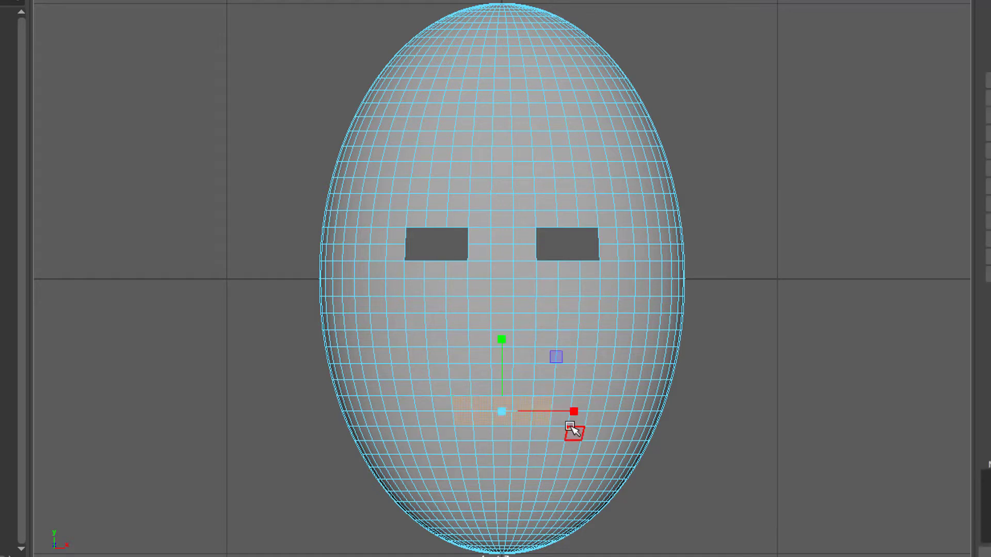
key(Delete)
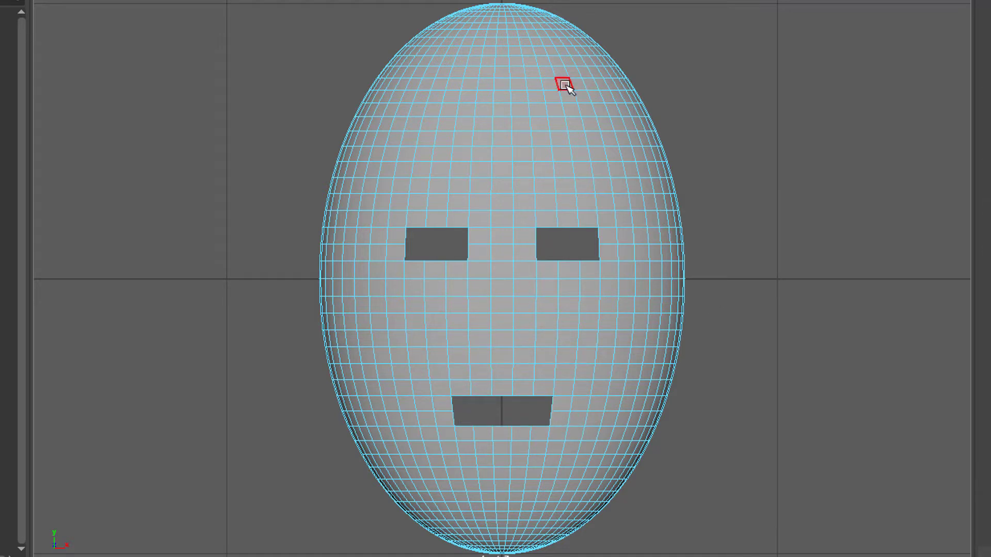
right_drag(542, 130, 588, 108)
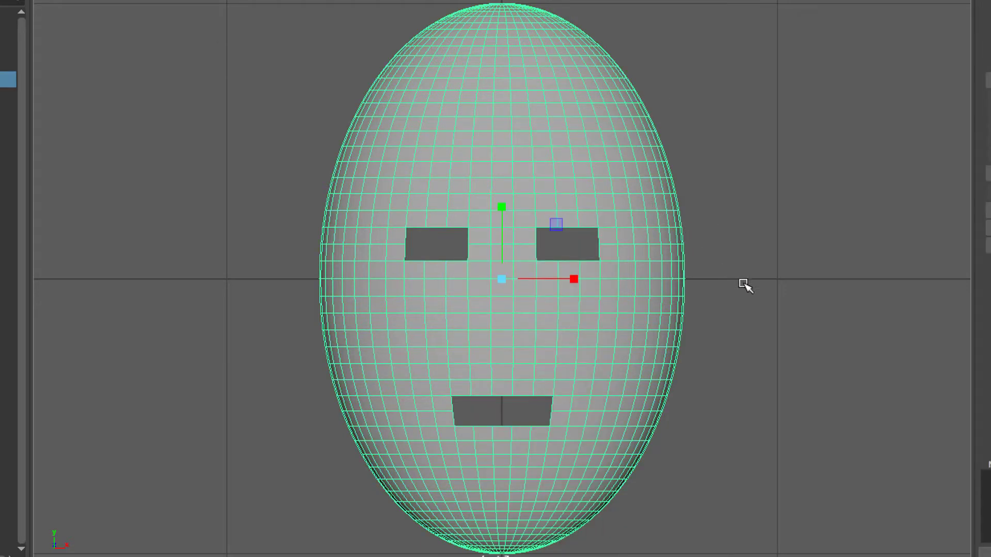
- Duplicate the holed egg as pSphere2 and move the copy along X to the original's right
alt+right_drag(767, 327, 762, 348)
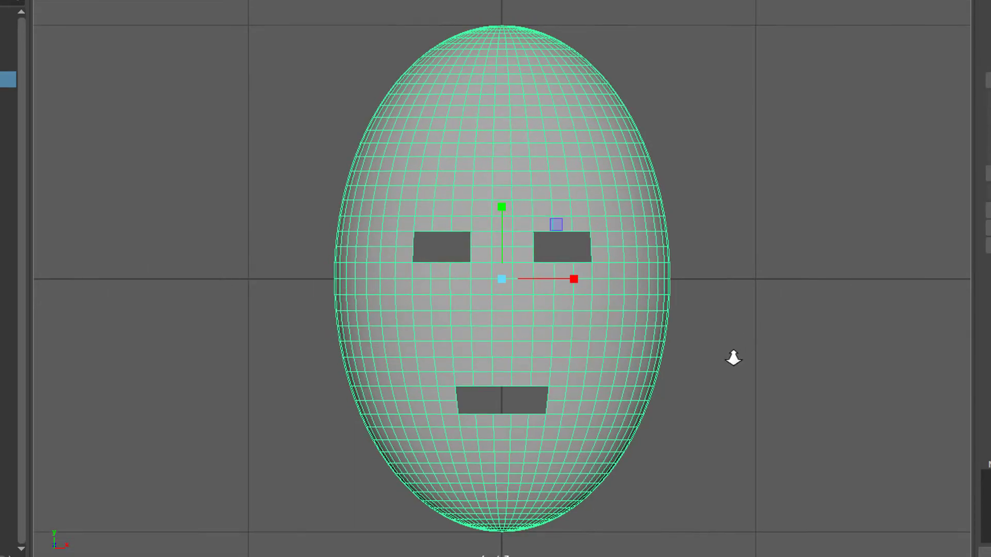
key(space)
key(space)
alt+drag(637, 338, 604, 179)
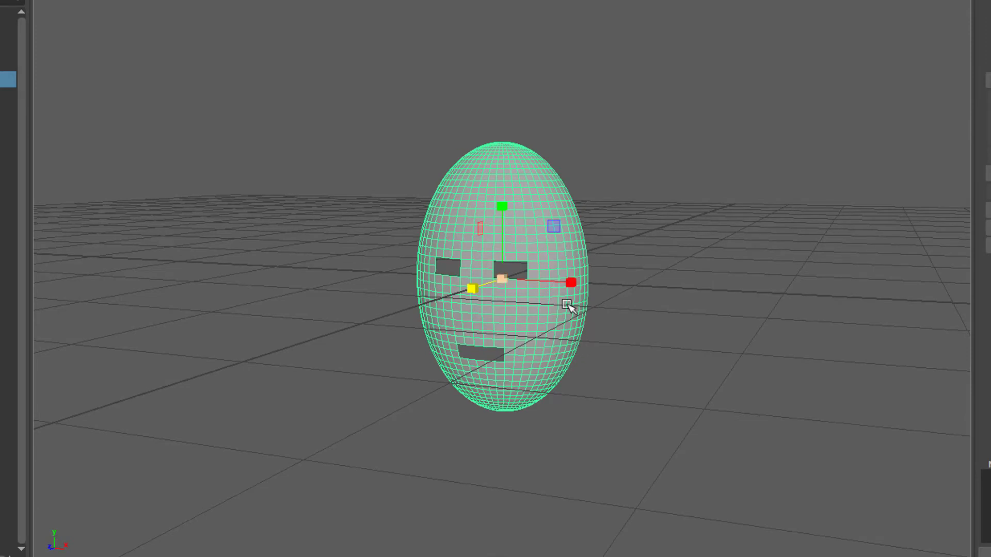
alt+right_drag(675, 346, 572, 380)
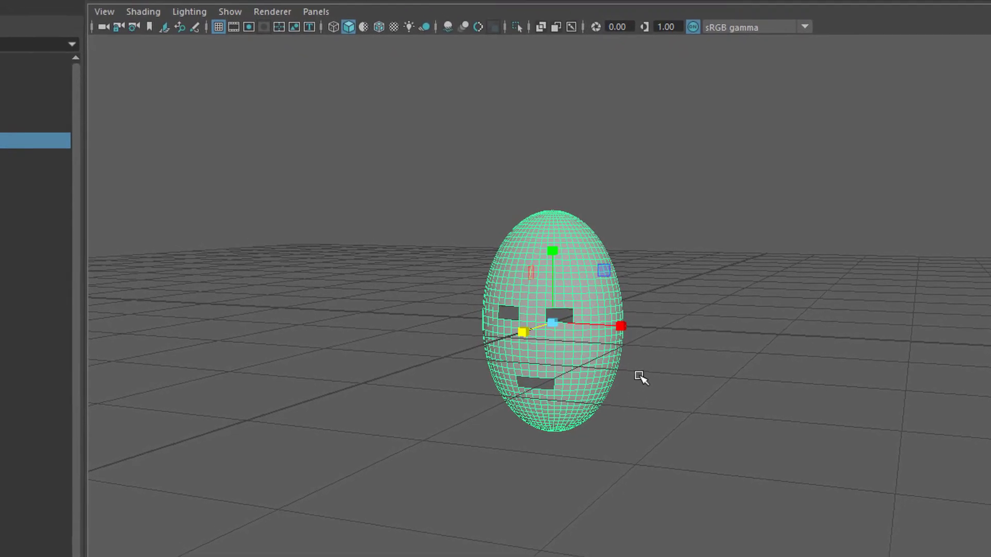
key(w)
key(ctrl+d)
drag(623, 327, 821, 483)
alt+drag(730, 513, 754, 512)
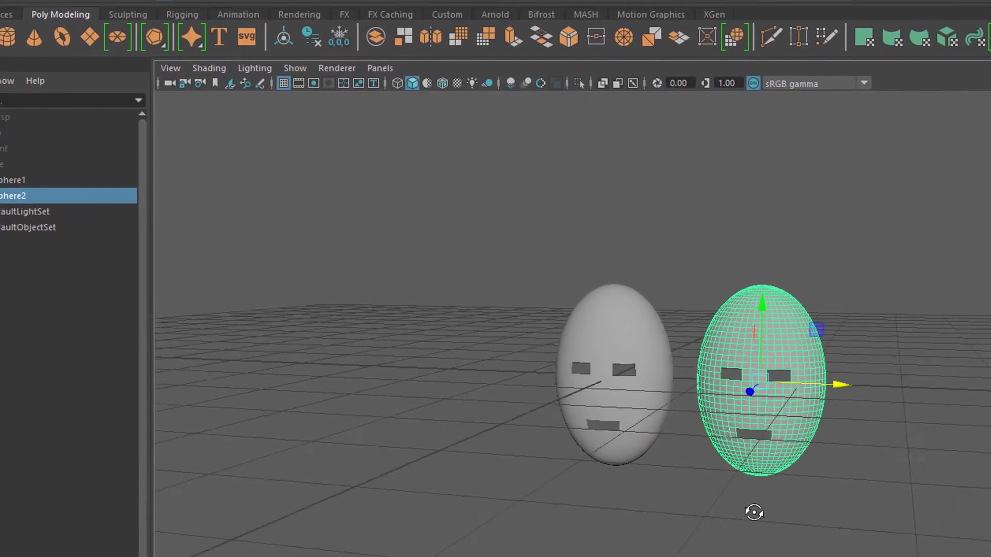
alt+right_drag(748, 508, 748, 404)
drag(729, 420, 751, 427)
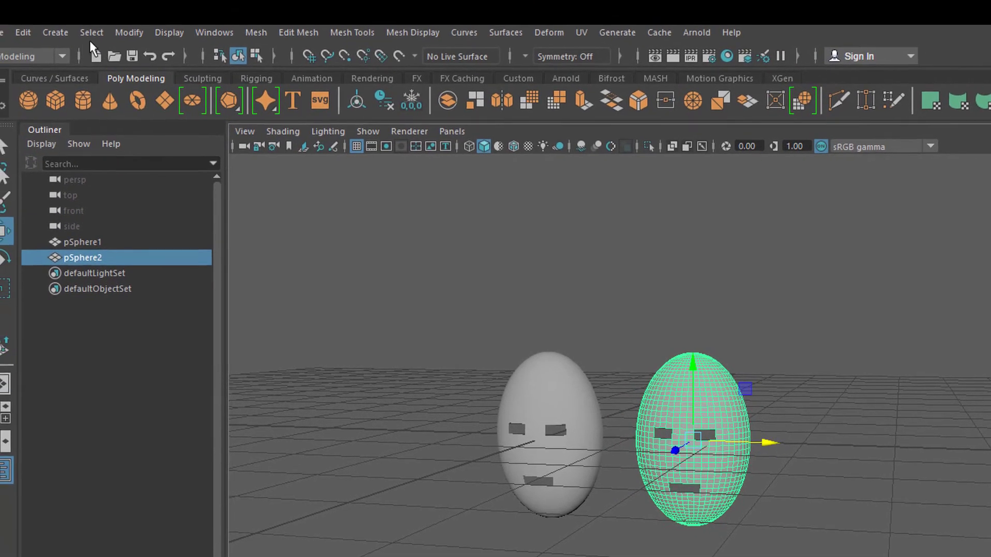
- Make three more evenly spaced copies with Duplicate with Transform and Shift+D, giving pSphere3–pSphere5
click(91, 32)
mouse_move(66, 35)
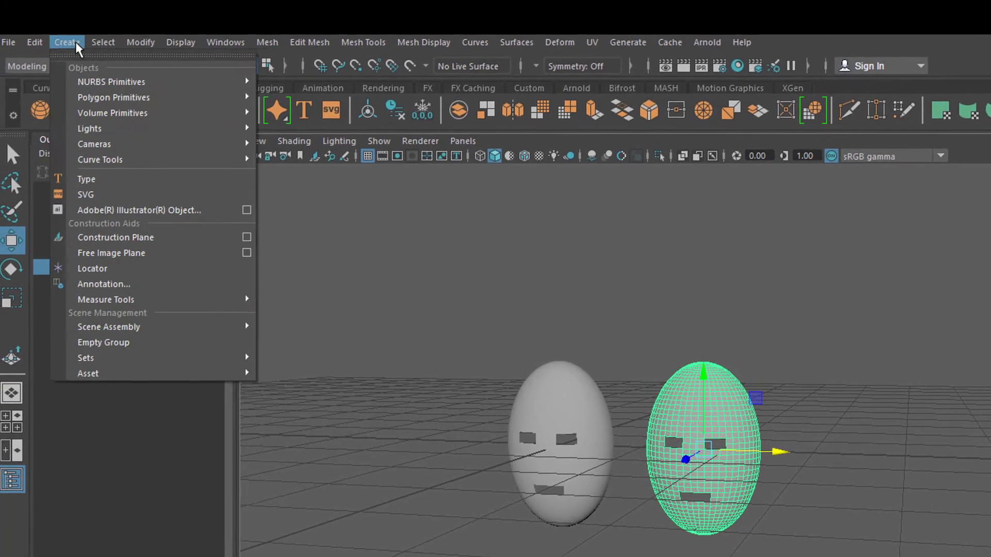
mouse_move(35, 42)
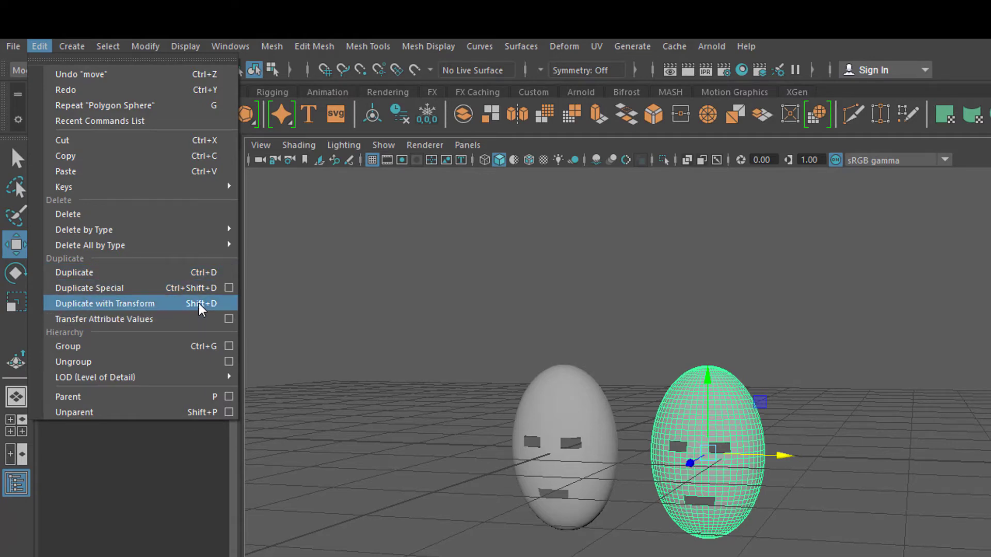
click(144, 305)
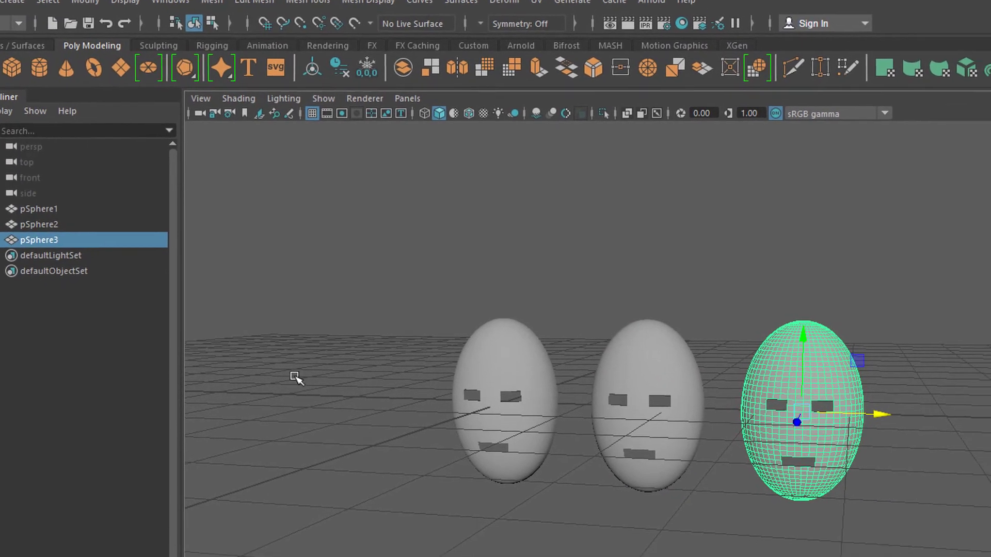
key(shift+d)
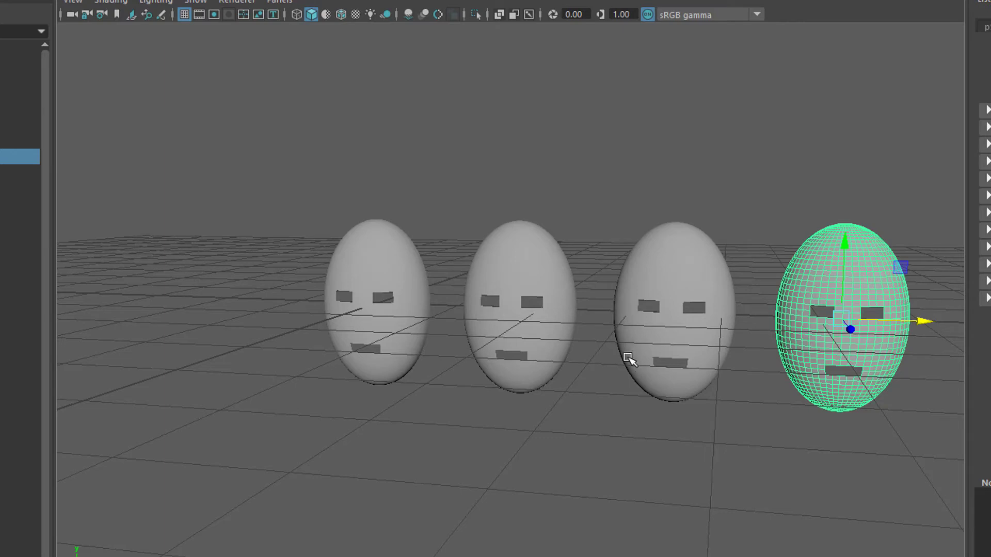
key(shift+d)
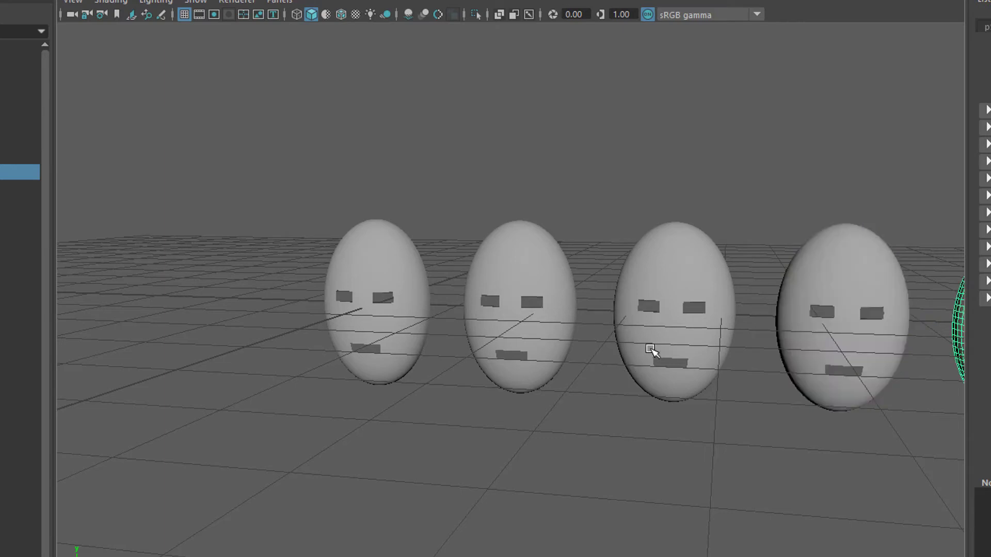
- Frame the row of five eggs and select the second egg
alt+right_drag(632, 357, 600, 349)
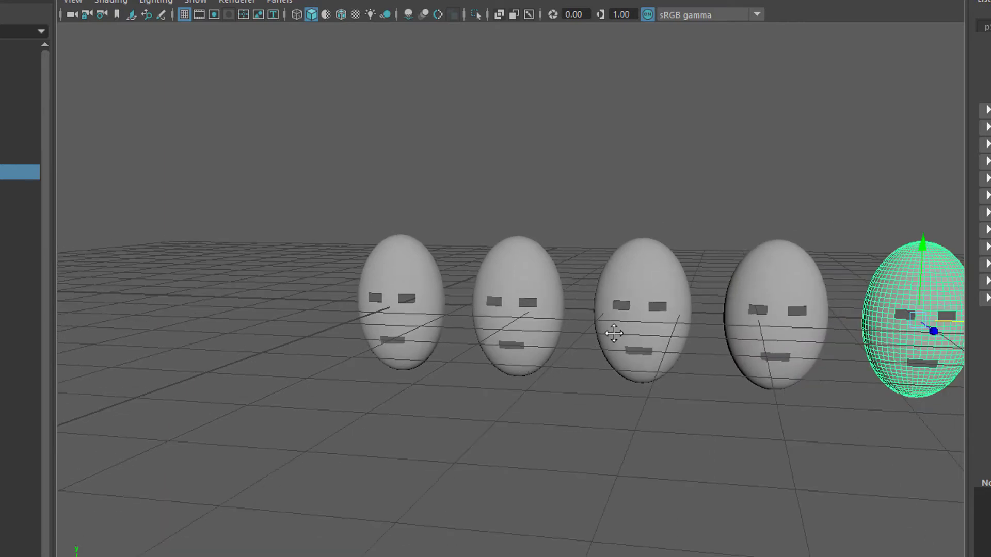
alt+middle_drag(608, 334, 523, 333)
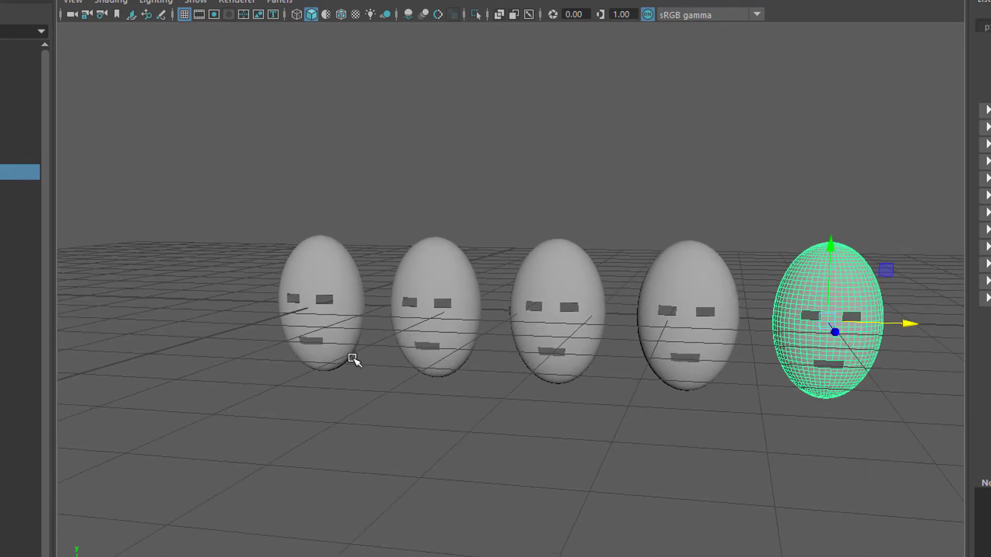
alt+right_drag(353, 357, 525, 316)
alt+middle_drag(524, 316, 639, 298)
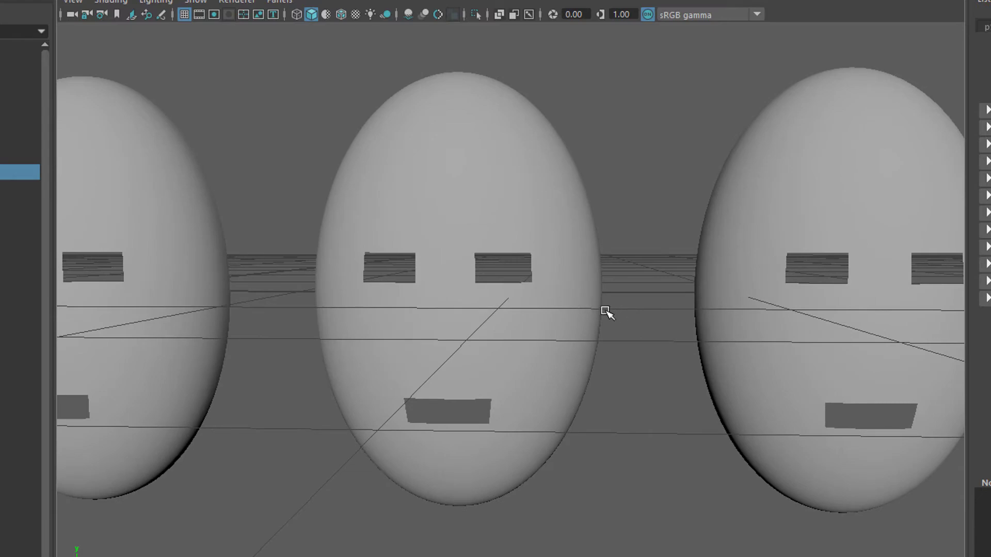
click(349, 274)
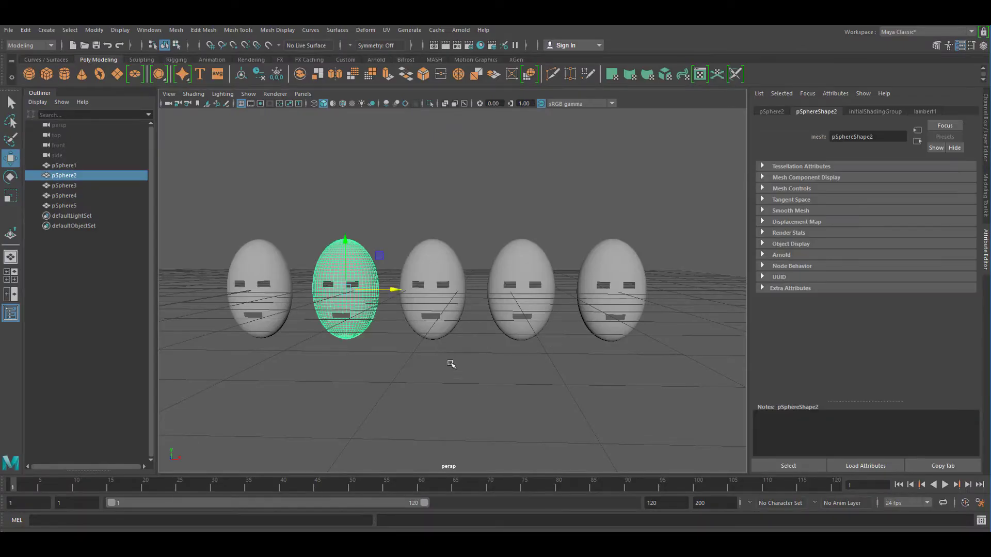
- Focus a maximized front view on the second egg and switch it to vertex editing
key(space)
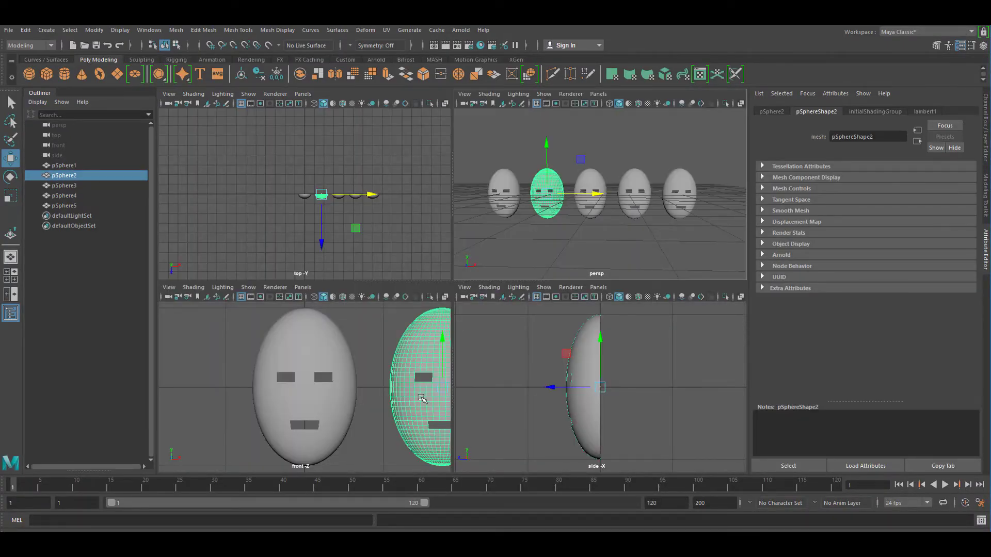
key(f)
key(space)
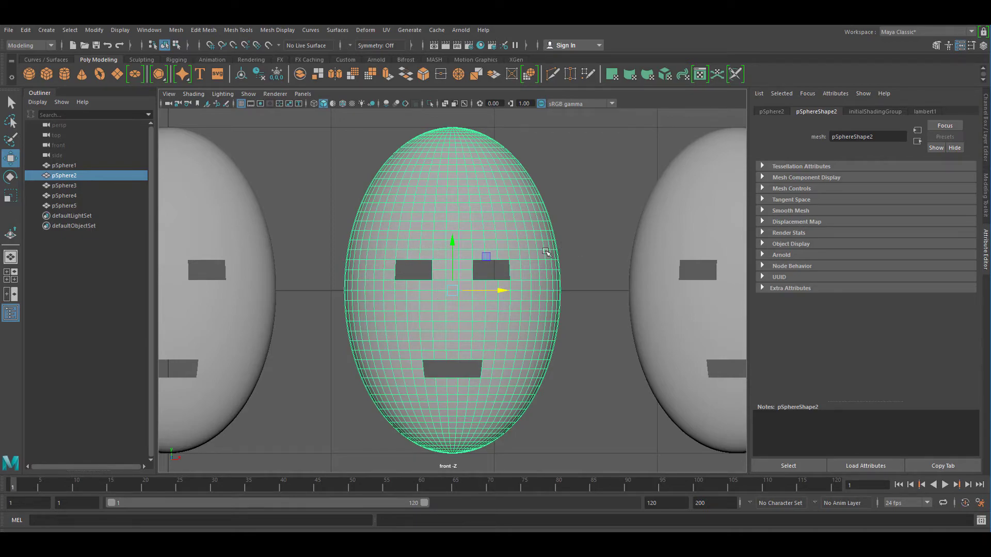
right_click(524, 245)
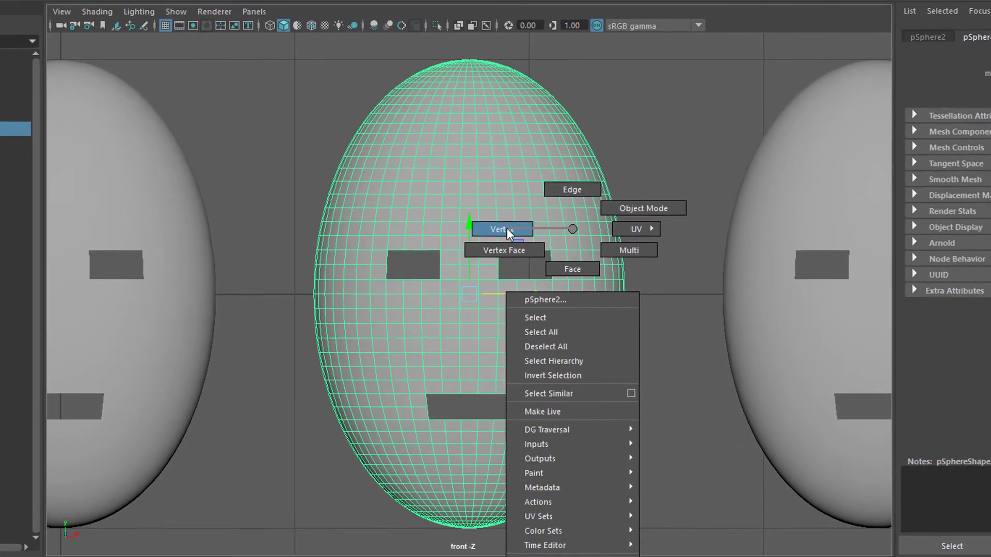
click(506, 237)
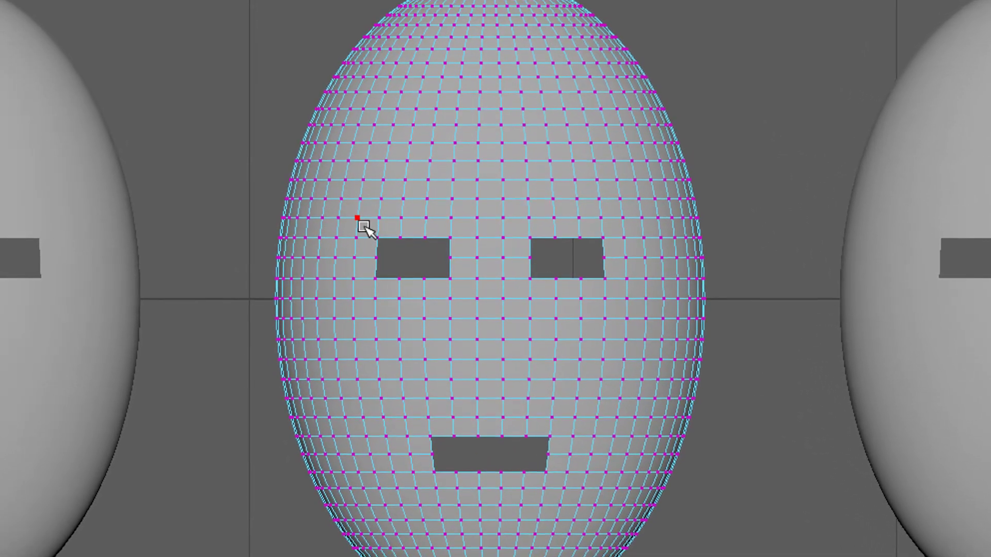
- Select both eye holes' vertices and scale them down in Y into thin slits
drag(369, 232, 468, 288)
shift+drag(536, 223, 636, 287)
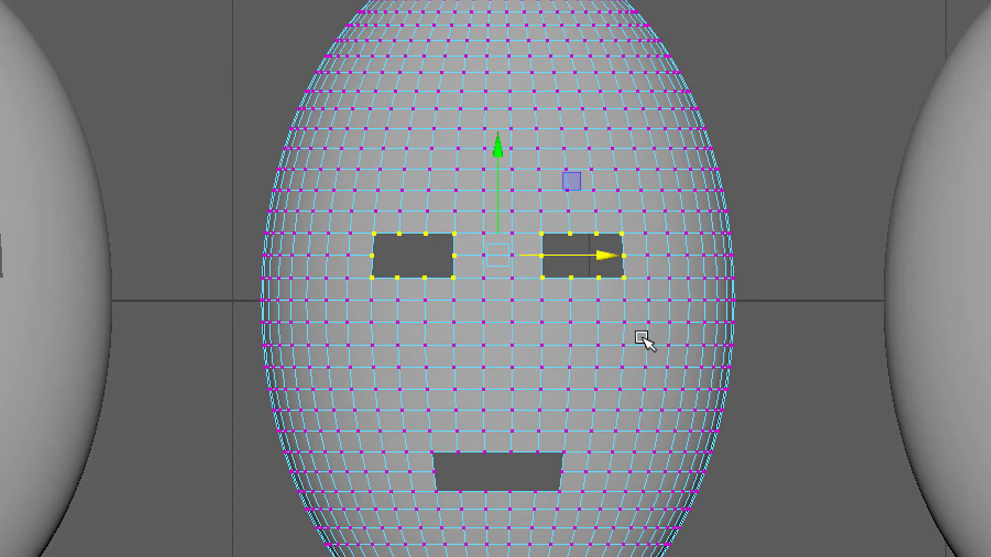
key(r)
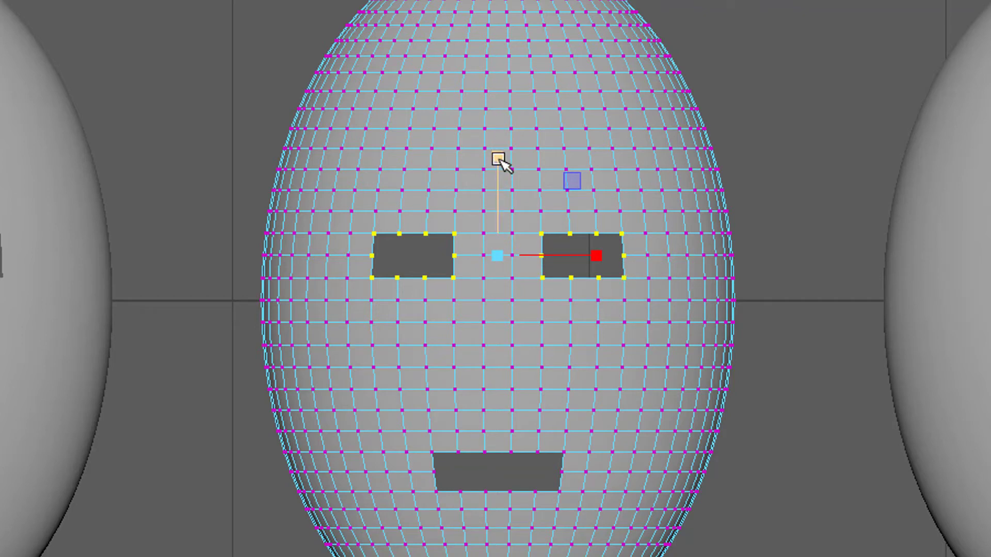
drag(499, 160, 500, 244)
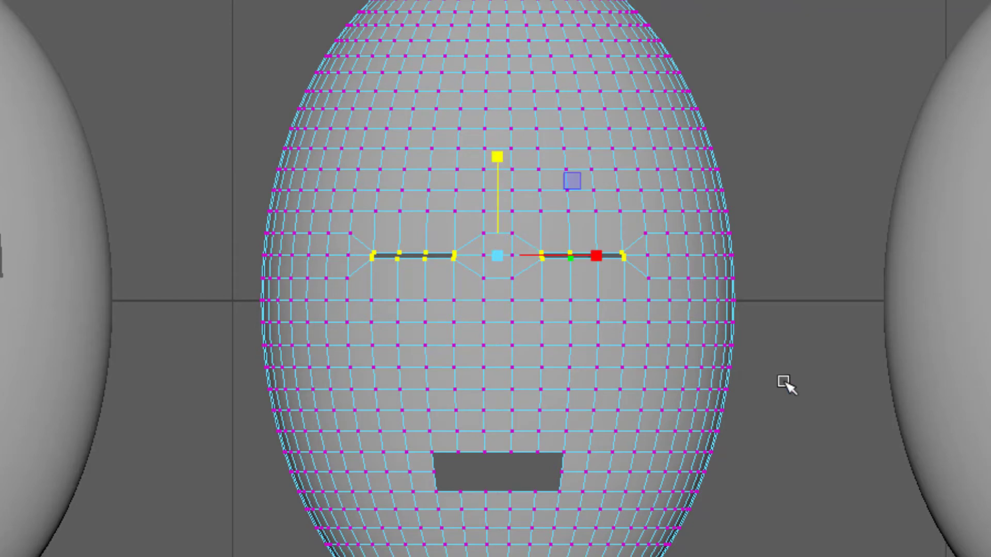
- In vertex mode, select the middle mask's two eye-hole rings and stretch them taller
scroll(533, 393, down, 5)
scroll(533, 394, up, 3)
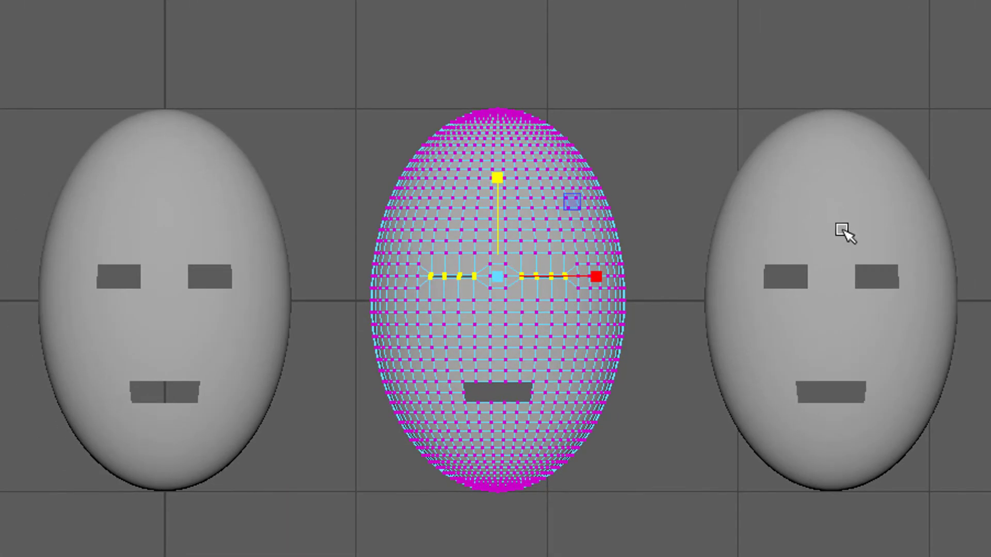
click(841, 230)
right_drag(856, 223, 768, 209)
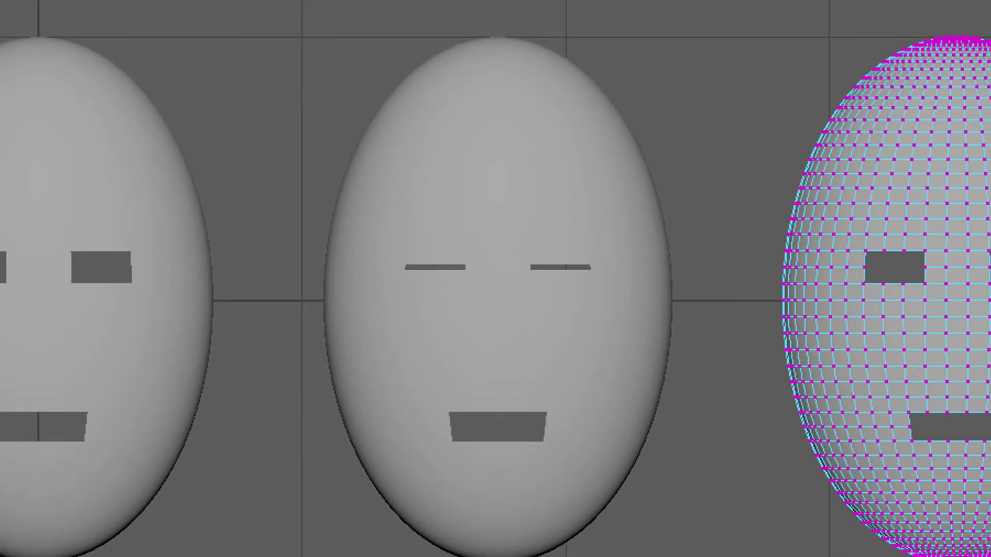
alt+middle_drag(986, 358, 515, 356)
alt+right_drag(516, 356, 645, 370)
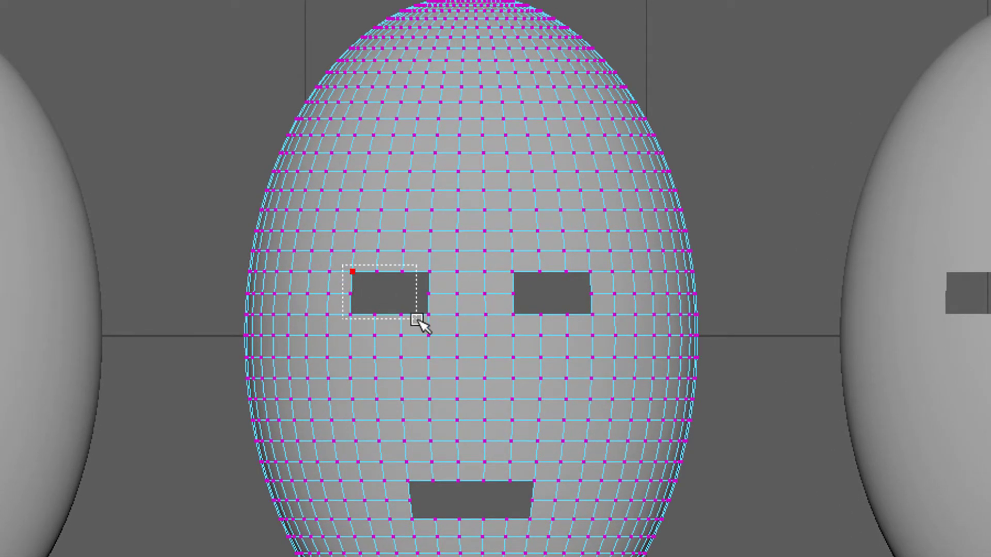
drag(419, 321, 436, 326)
shift+drag(508, 268, 599, 330)
drag(475, 198, 487, 159)
- Add the vertex rows above and below both eyes and scale them up into tall square openings
shift+drag(351, 249, 600, 259)
shift+drag(338, 326, 610, 336)
drag(479, 195, 482, 172)
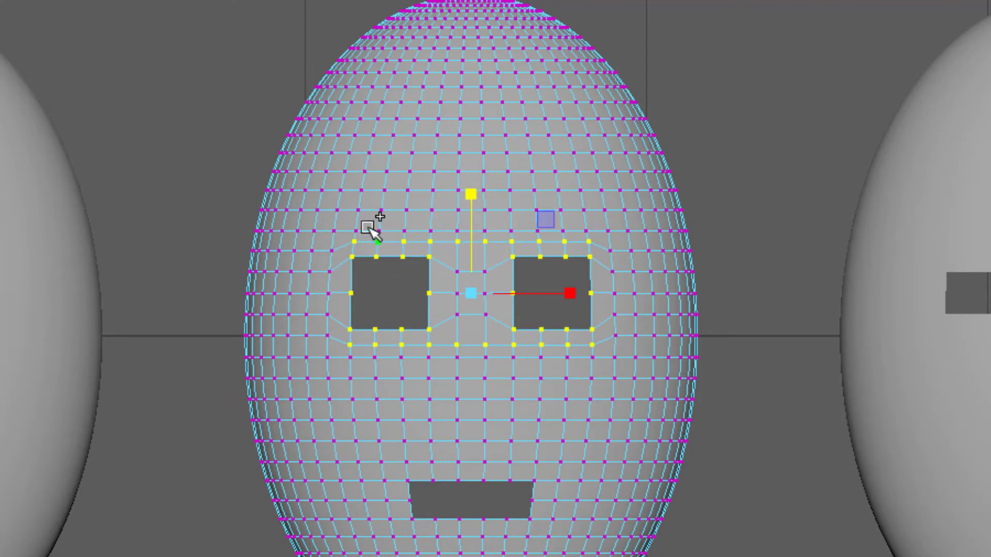
shift+drag(342, 223, 601, 242)
shift+drag(334, 353, 614, 378)
drag(487, 207, 487, 193)
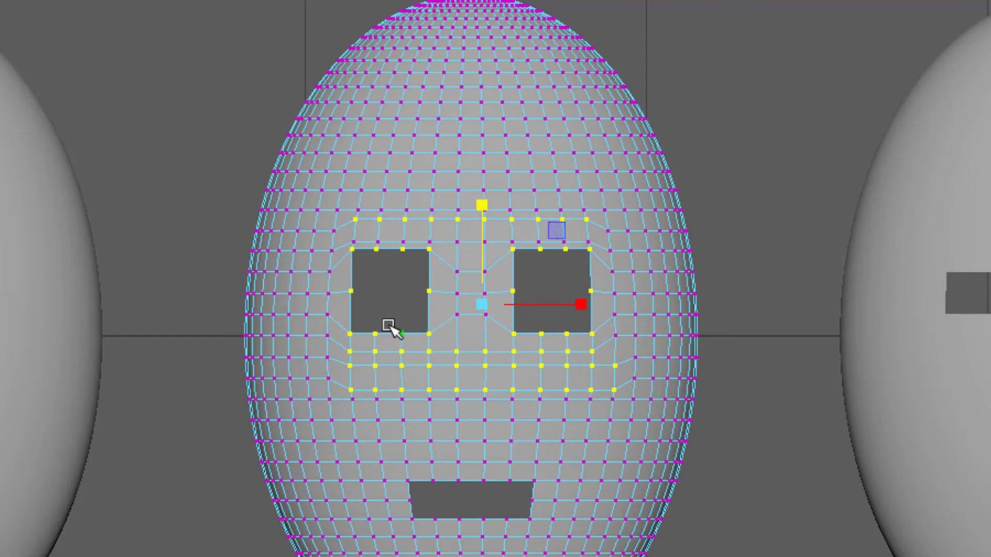
shift+click(355, 219)
scroll(589, 327, up, 5)
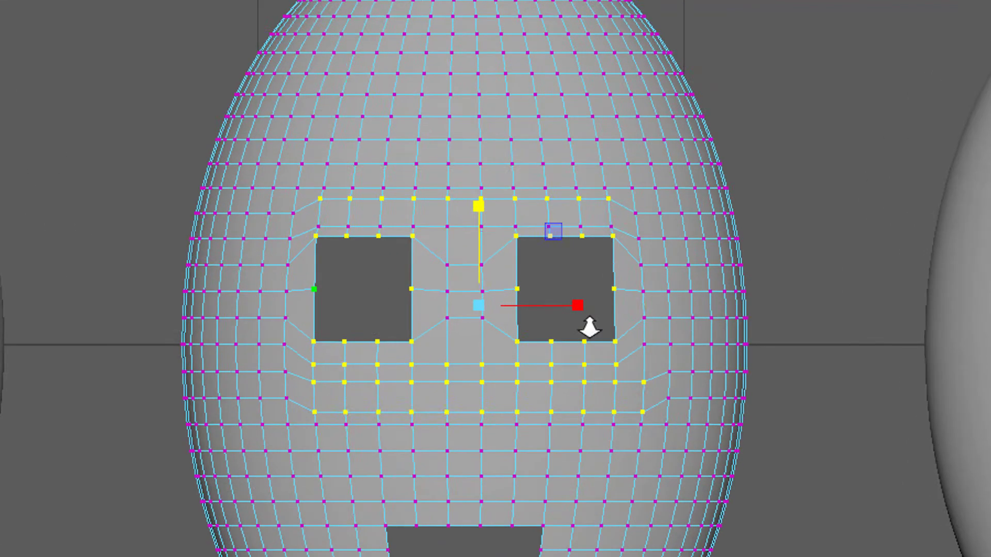
scroll(774, 427, down, 12)
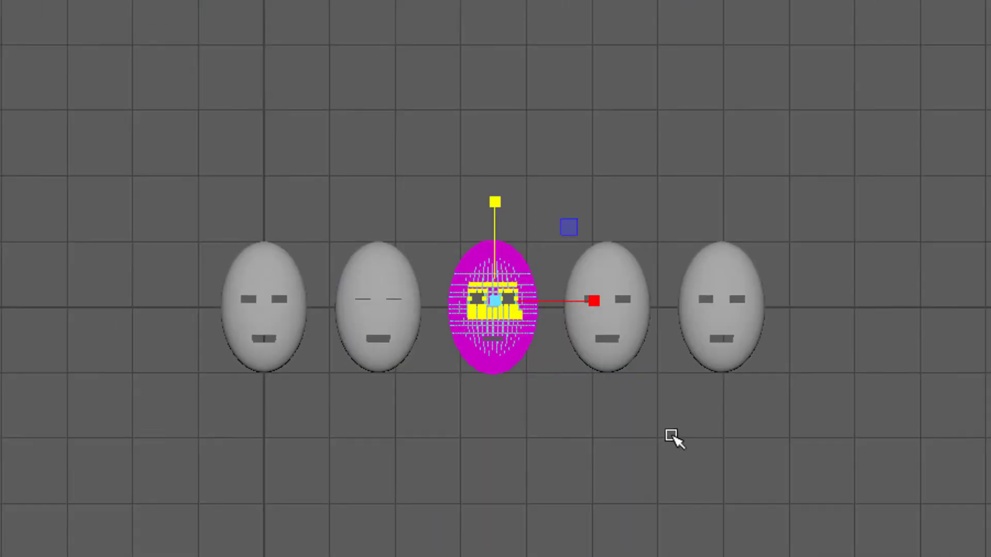
scroll(943, 416, up, 5)
scroll(865, 399, up, 1)
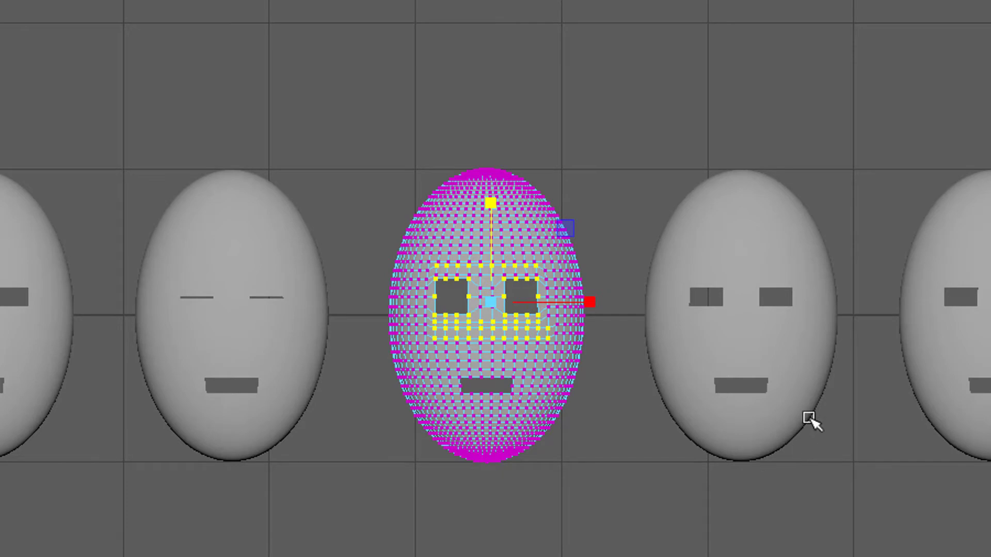
scroll(815, 469, up, 3)
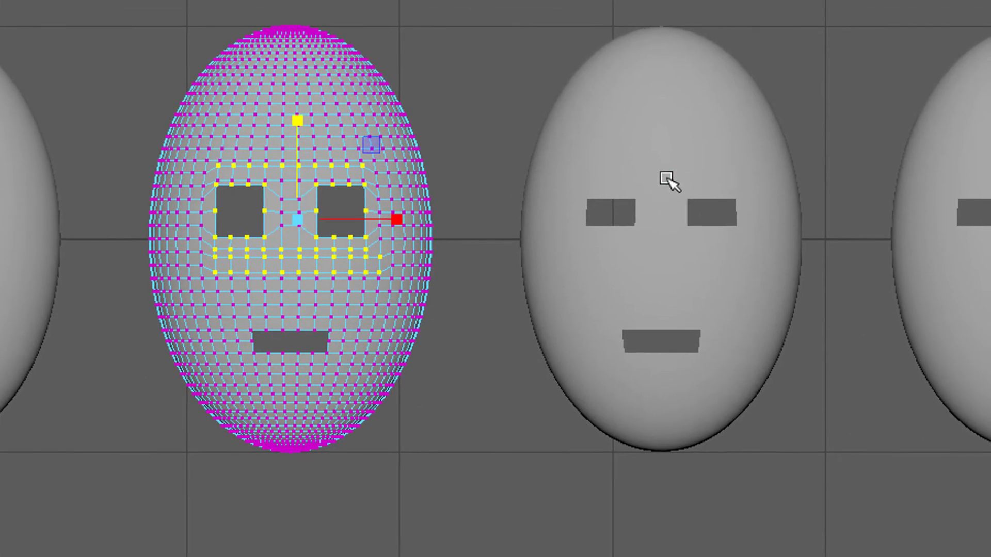
- Select the fourth face's mouth-hole vertices and scale them down in Y to a thin slit
click(824, 223)
right_click(822, 219)
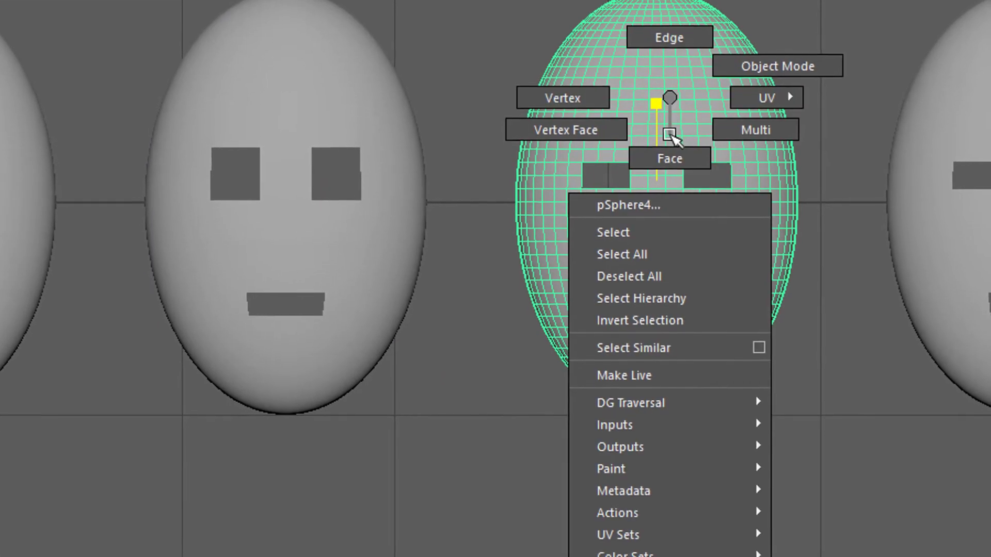
click(568, 86)
scroll(878, 266, up, 3)
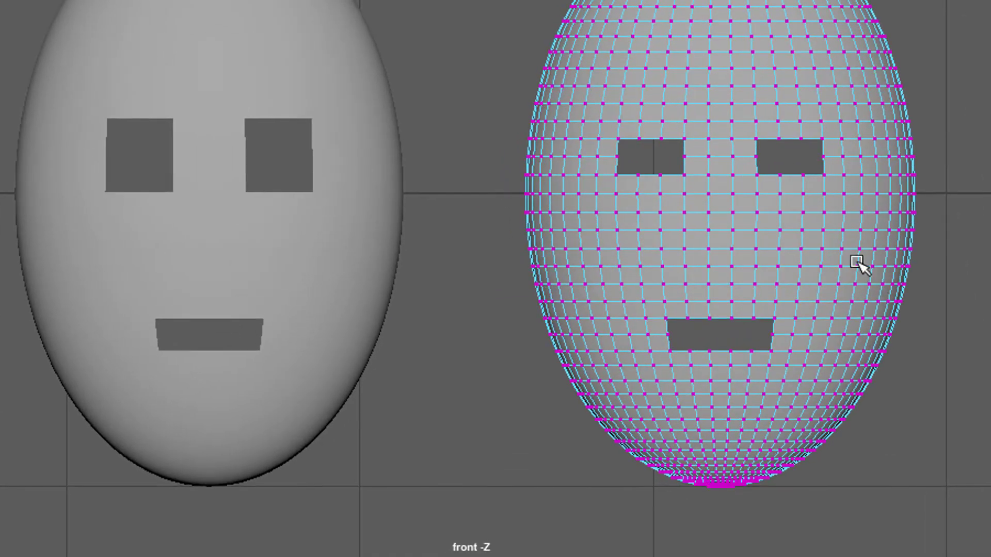
alt+middle_drag(857, 261, 601, 100)
alt+right_drag(464, 219, 959, 223)
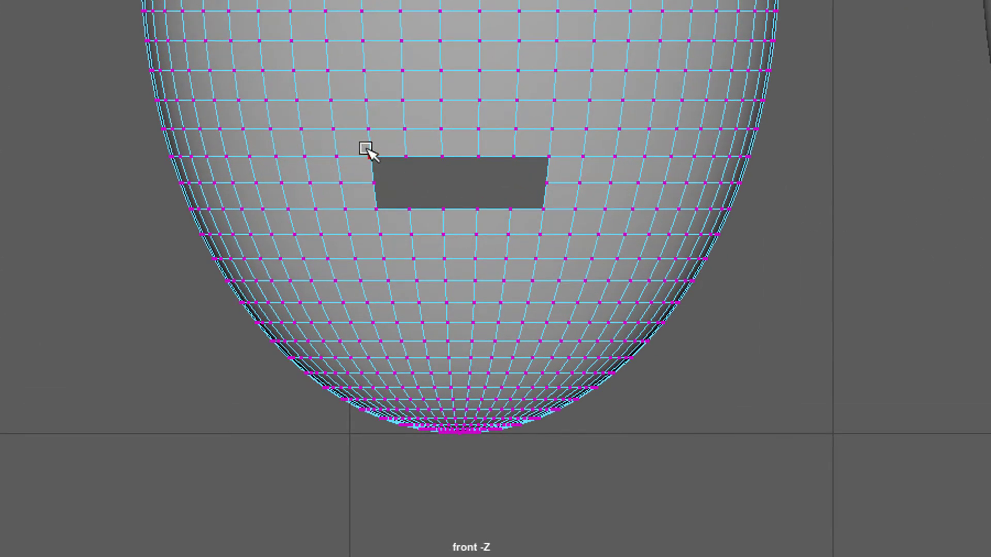
drag(556, 222, 557, 222)
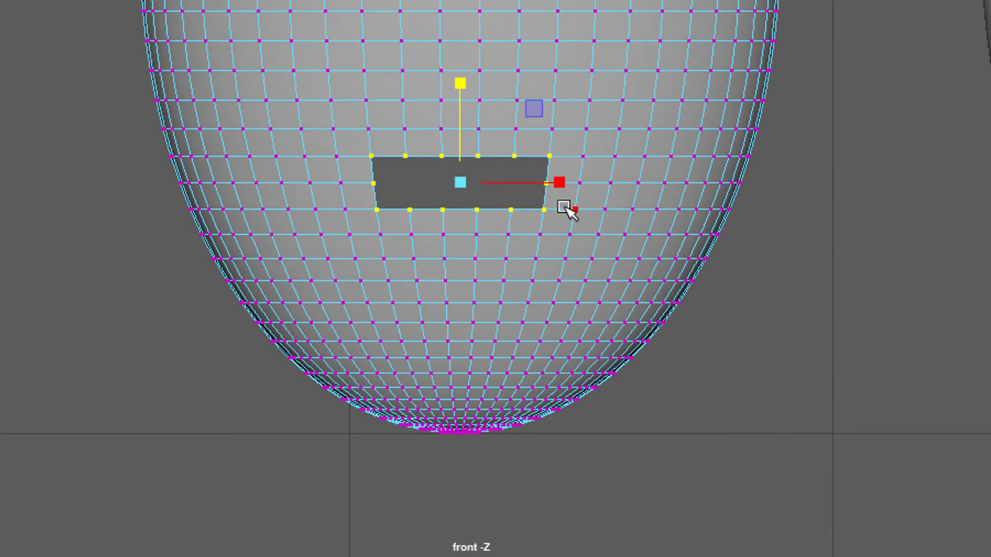
drag(464, 91, 468, 177)
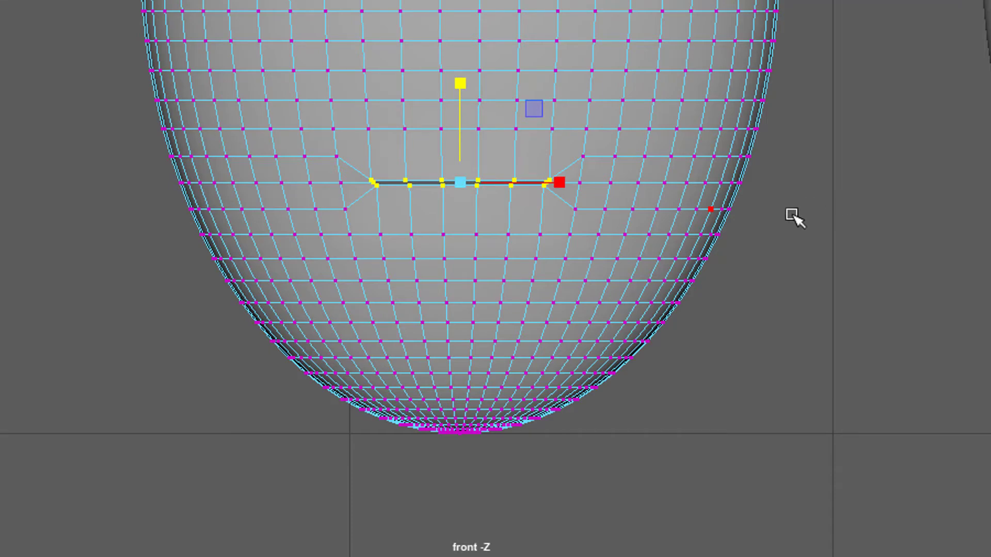
alt+middle_drag(789, 214, 152, 254)
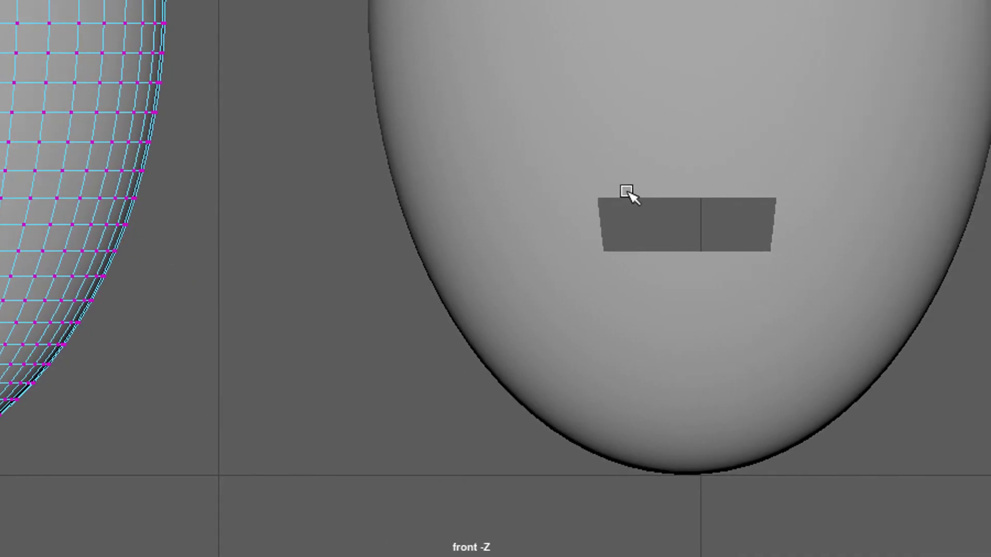
- Select the fifth face's mouth vertices, deselect the top and bottom rows, and scale the mouth taller in Y
click(664, 151)
right_drag(692, 126, 608, 82)
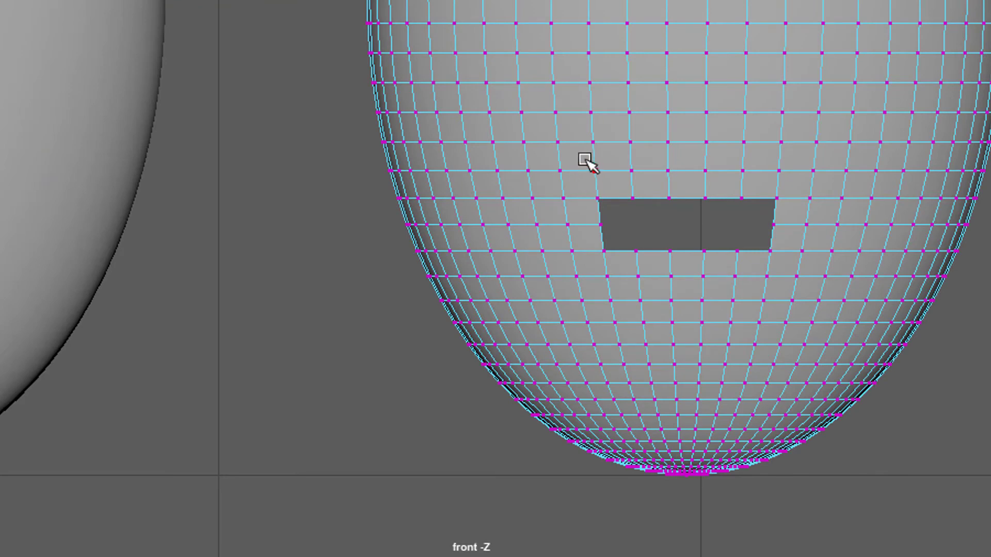
drag(585, 160, 816, 282)
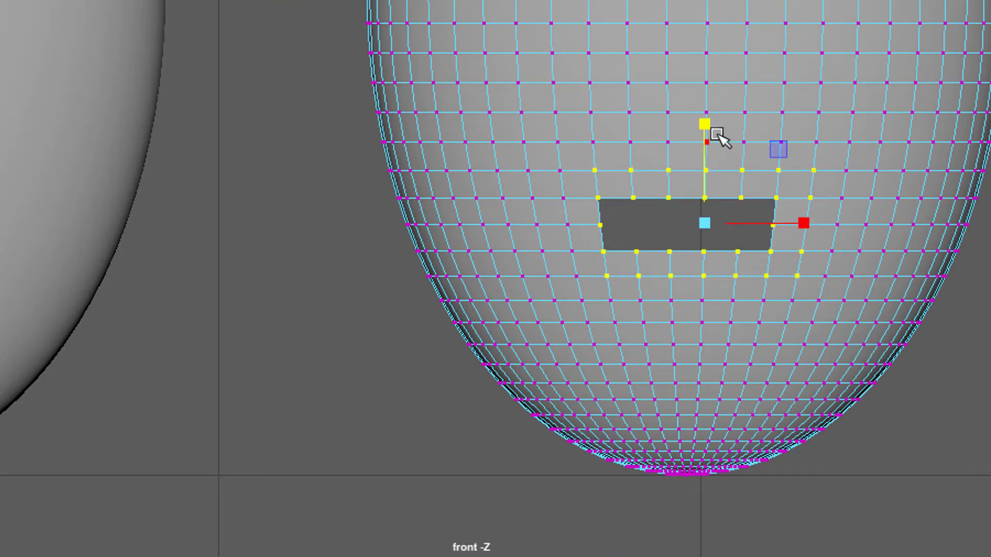
drag(711, 131, 717, 105)
ctrl+drag(560, 140, 844, 177)
ctrl+drag(551, 286, 862, 332)
drag(710, 130, 715, 67)
- Zoom out on the row and check each altered face by selecting and deselecting it
alt+right_drag(791, 239, 405, 317)
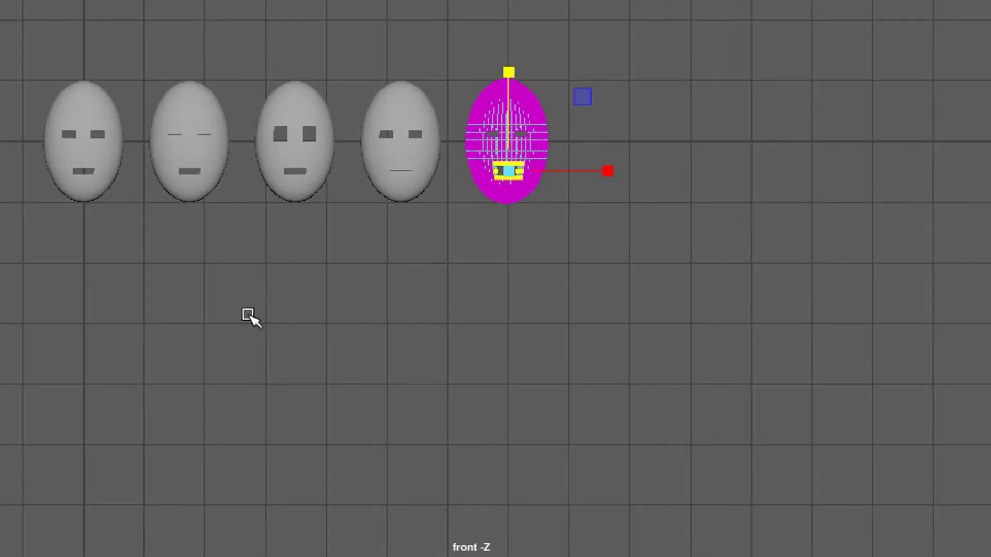
alt+middle_drag(248, 316, 488, 313)
alt+right_drag(547, 326, 908, 327)
click(408, 92)
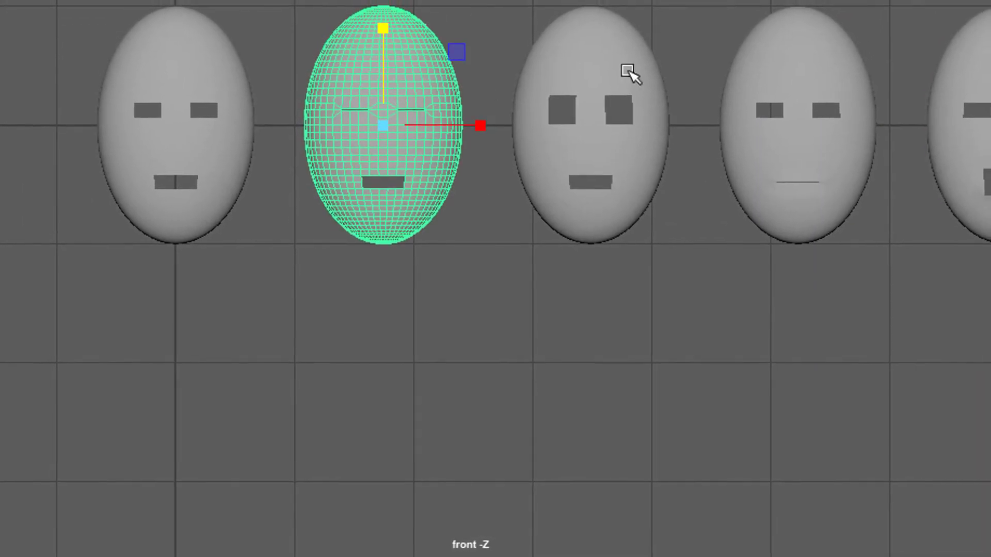
click(487, 109)
click(420, 62)
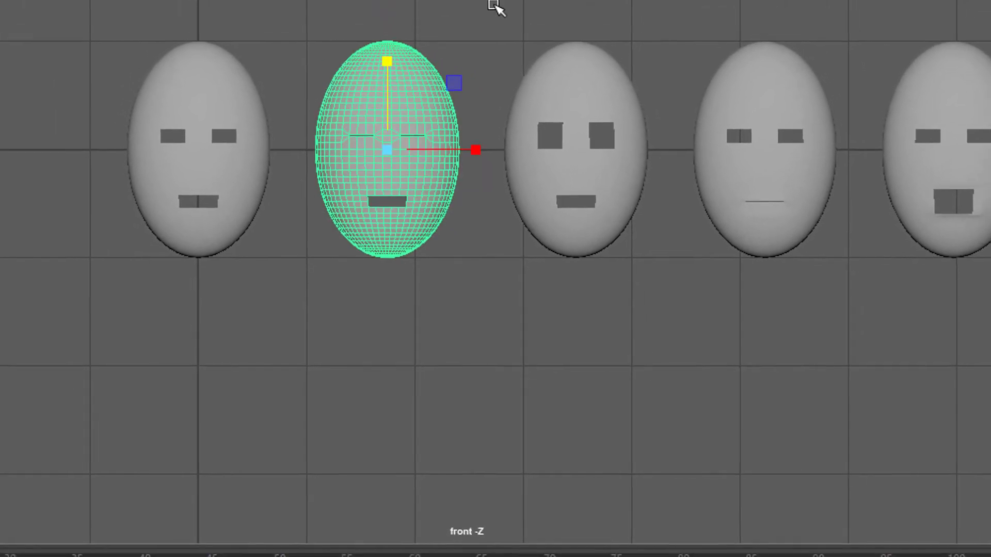
click(492, 24)
click(569, 103)
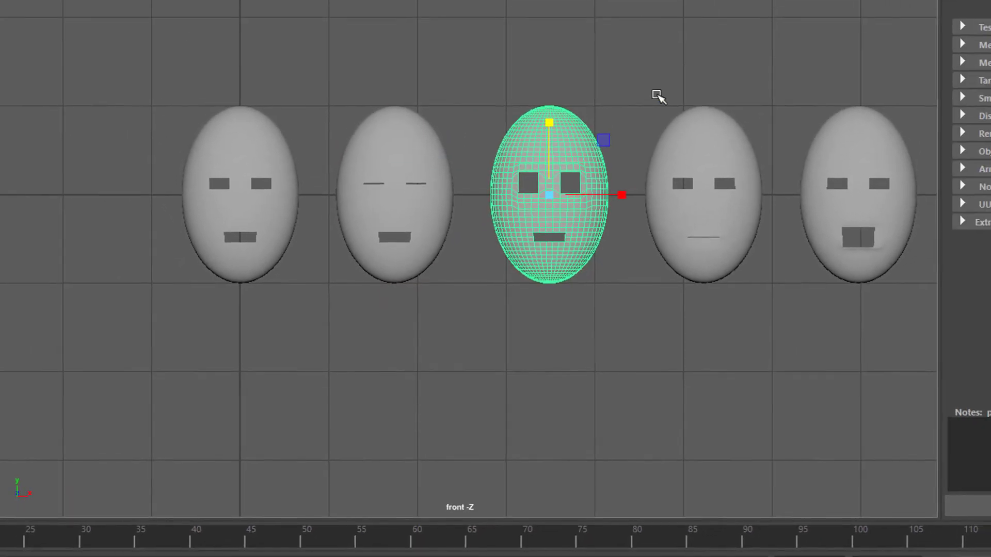
click(646, 117)
click(669, 187)
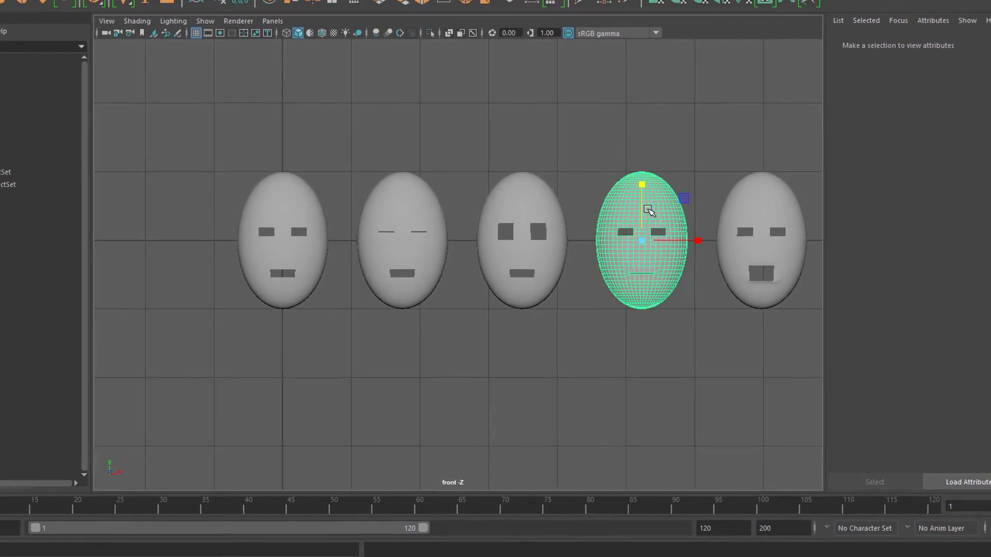
click(715, 165)
- Select pSphere5, then add pSphere4, pSphere3, pSphere2, and finally the plain pSphere1
click(728, 222)
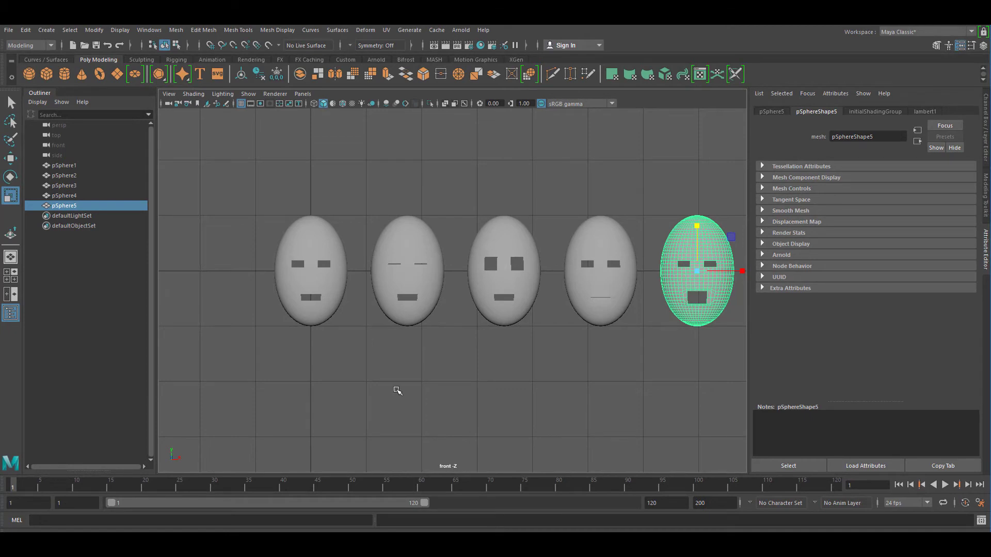
key(q)
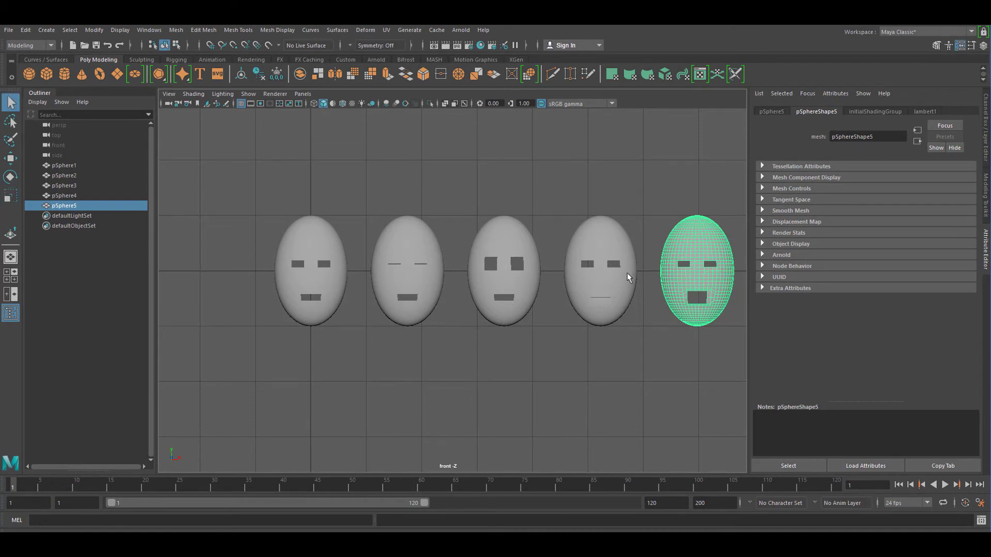
shift+click(613, 261)
shift+click(505, 271)
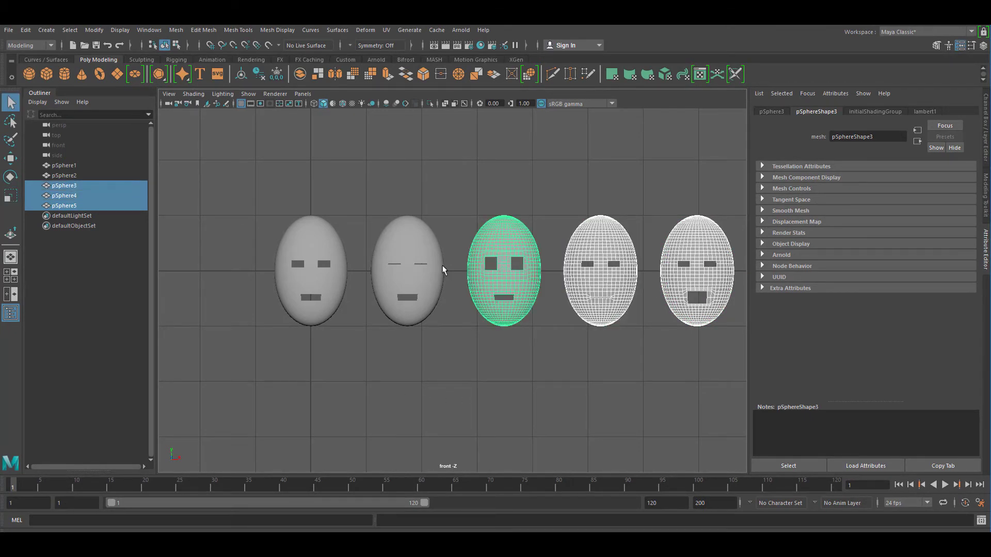
shift+click(422, 280)
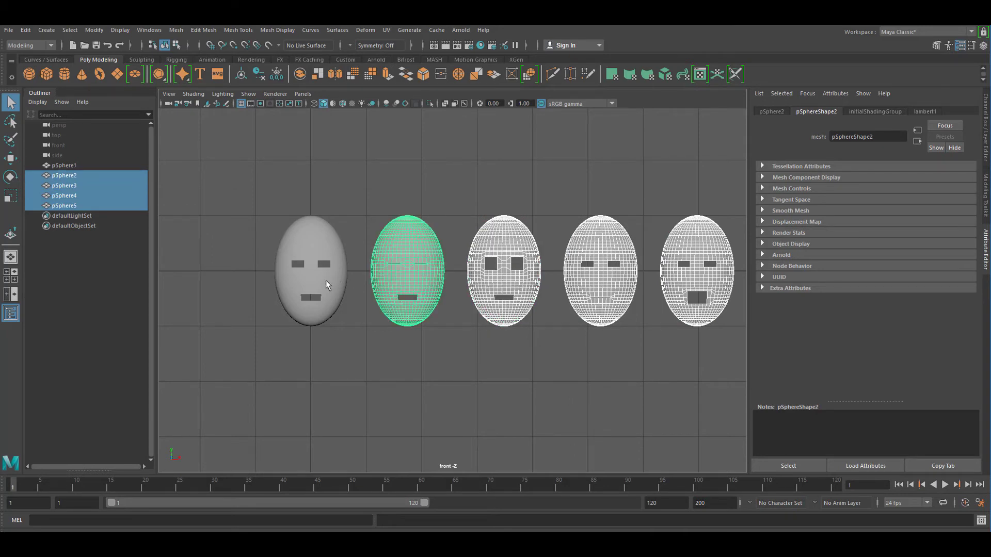
shift+click(326, 285)
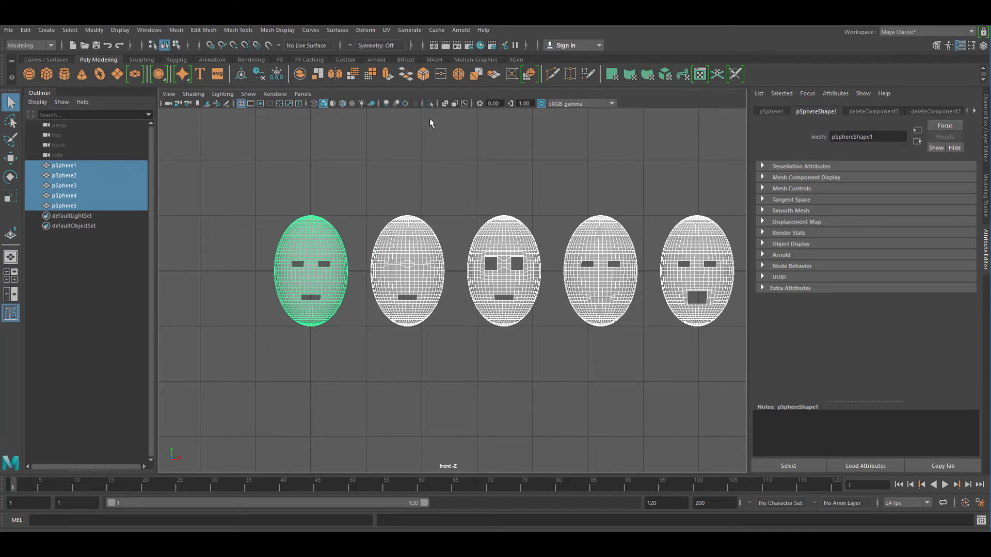
- Create blendShape1 from the selection, view its four target weights, and clear the selection
click(366, 30)
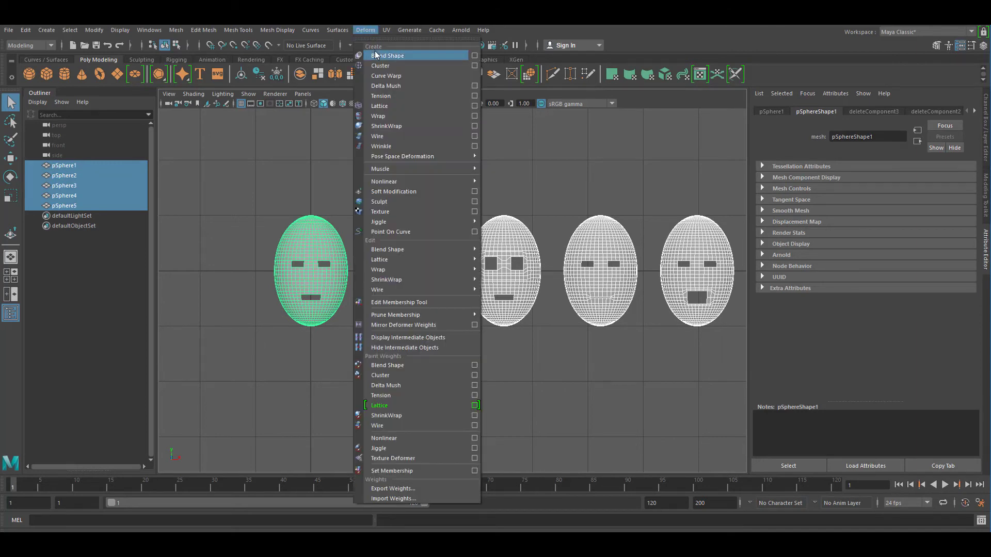
click(387, 56)
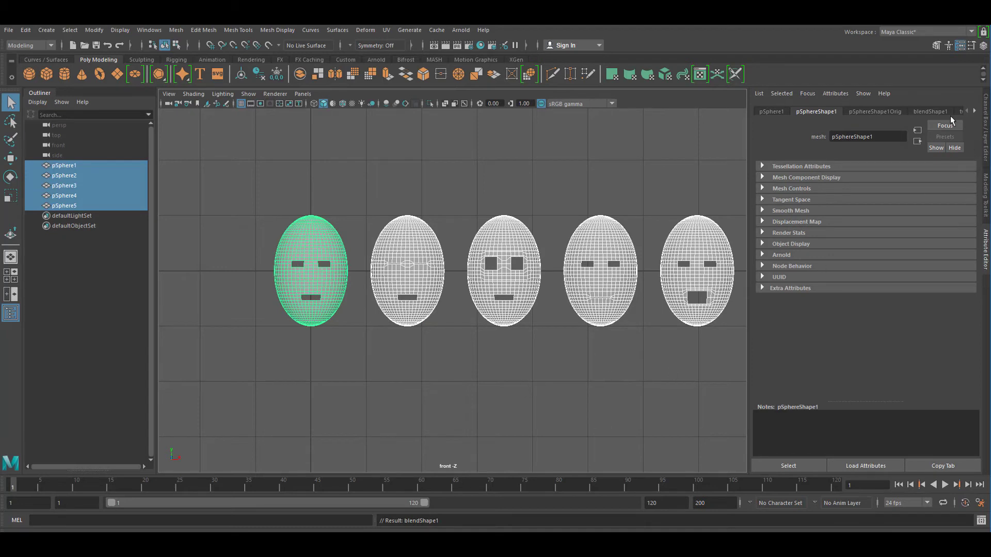
click(931, 111)
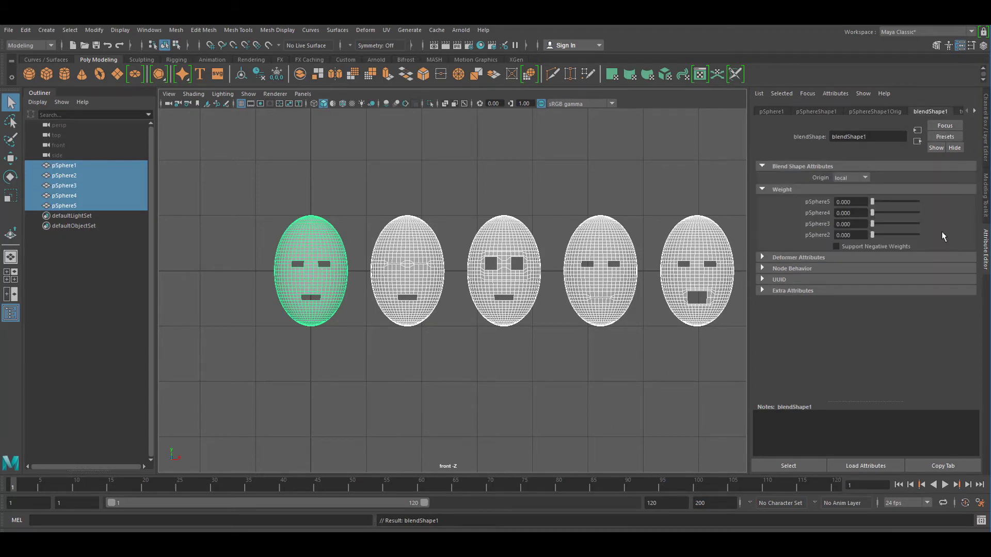
click(548, 369)
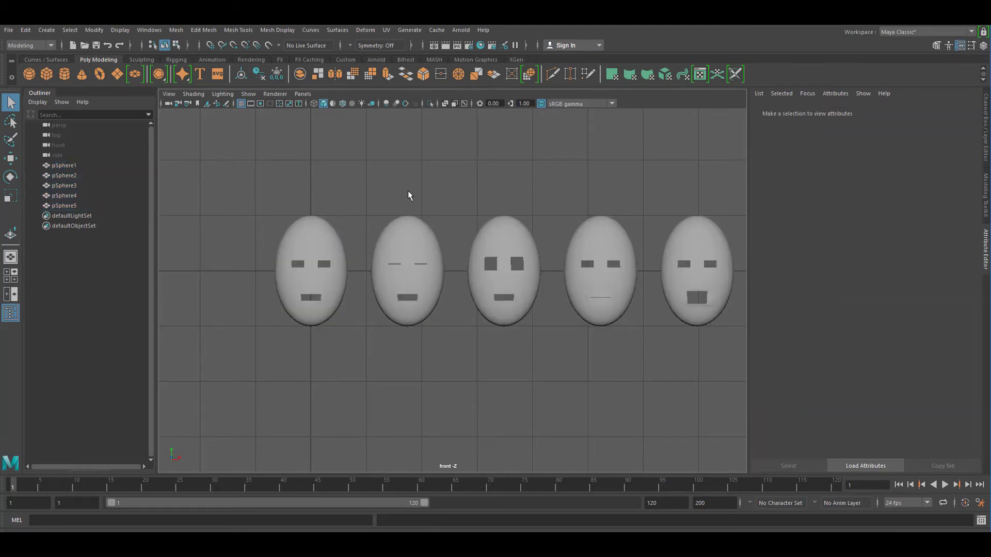
- Delete target heads pSphere2–pSphere5 and frame the remaining pSphere1 in the front view
drag(401, 192, 701, 334)
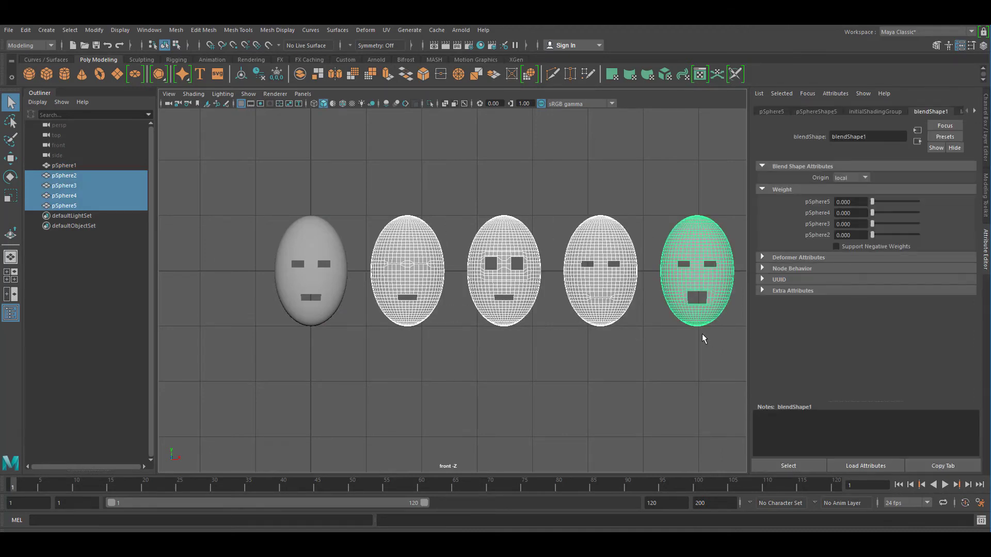
key(Delete)
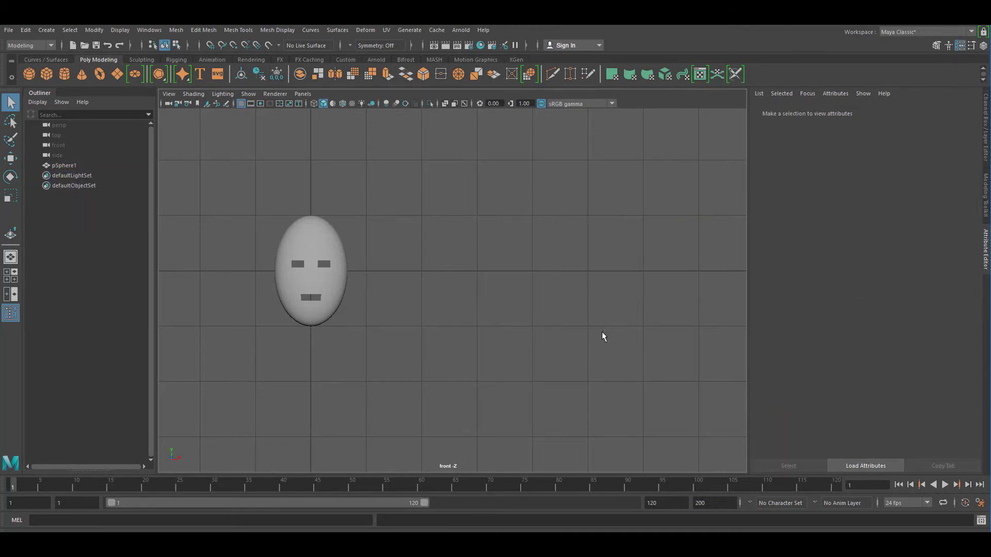
scroll(411, 329, up, 3)
scroll(471, 233, up, 5)
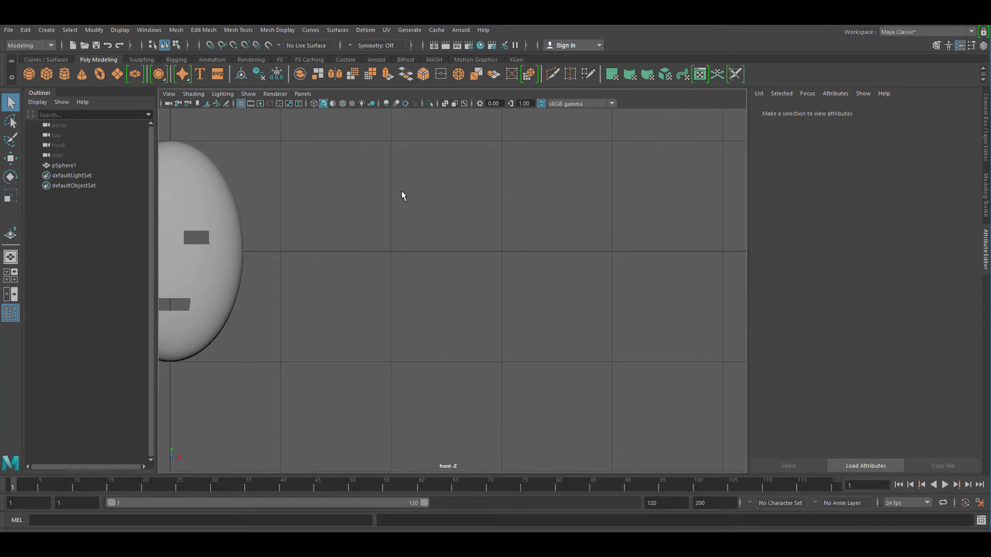
alt+middle_drag(400, 194, 681, 239)
scroll(586, 239, up, 4)
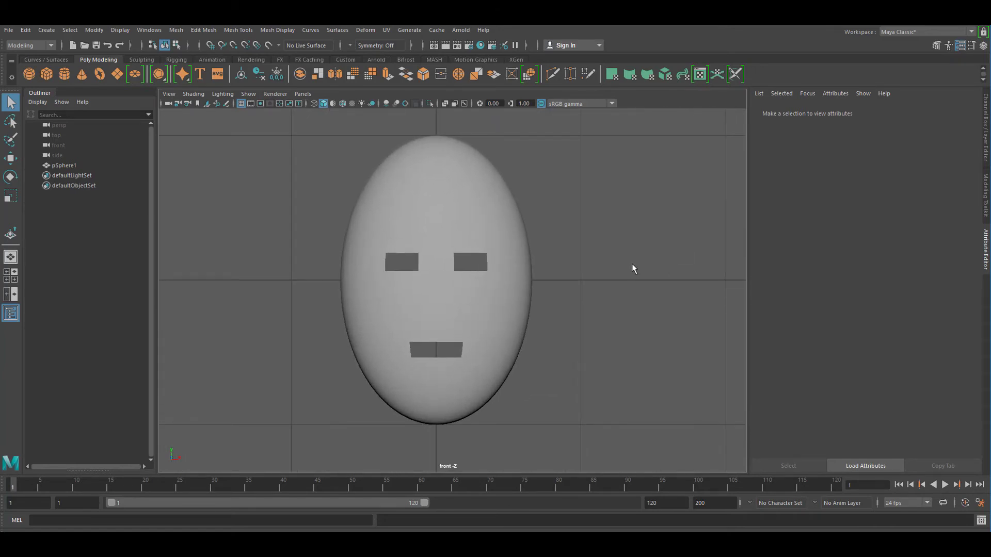
- Select pSphere1 and slide the pSphere5 blend weight between 0 and 1 to open and close the mouth
click(480, 208)
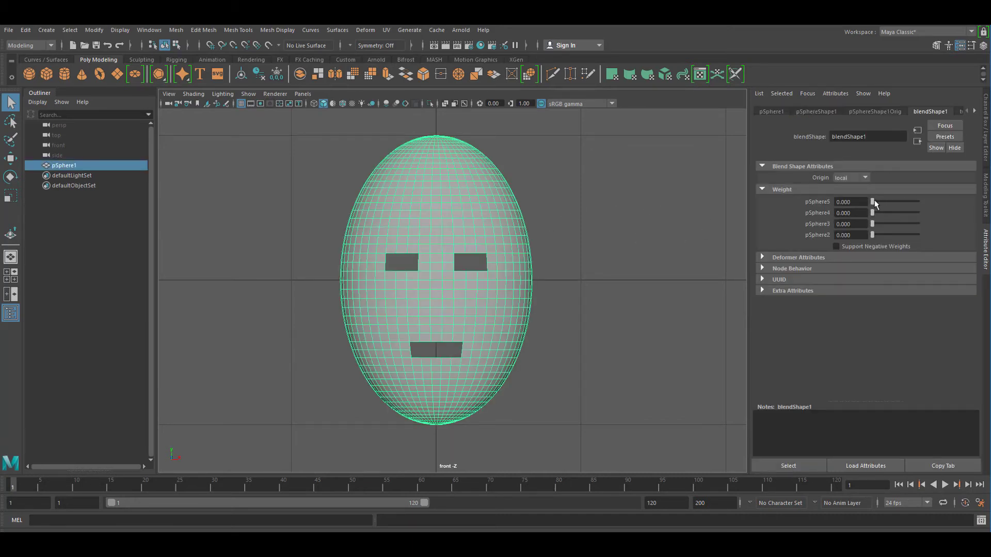
drag(873, 202, 922, 210)
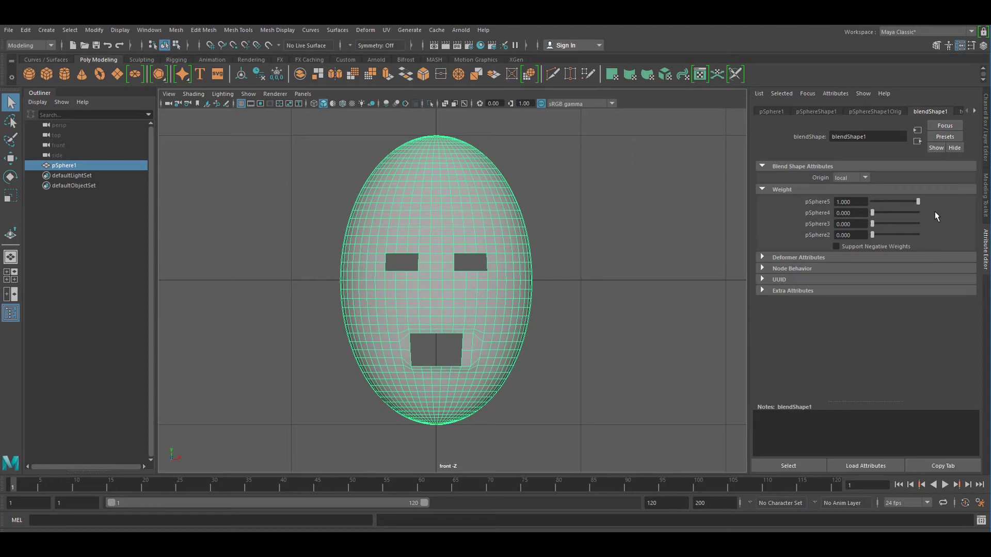
drag(918, 202, 872, 202)
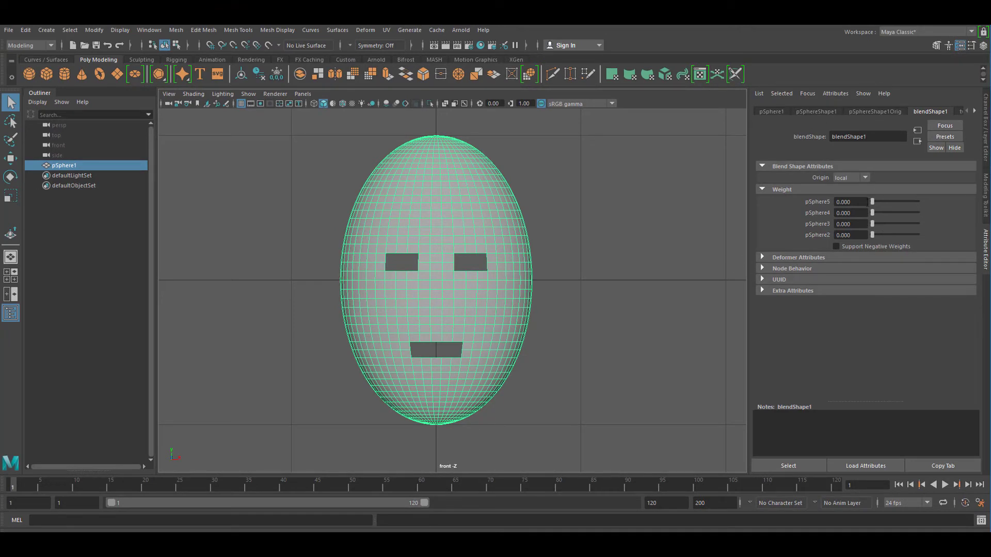
drag(873, 202, 872, 235)
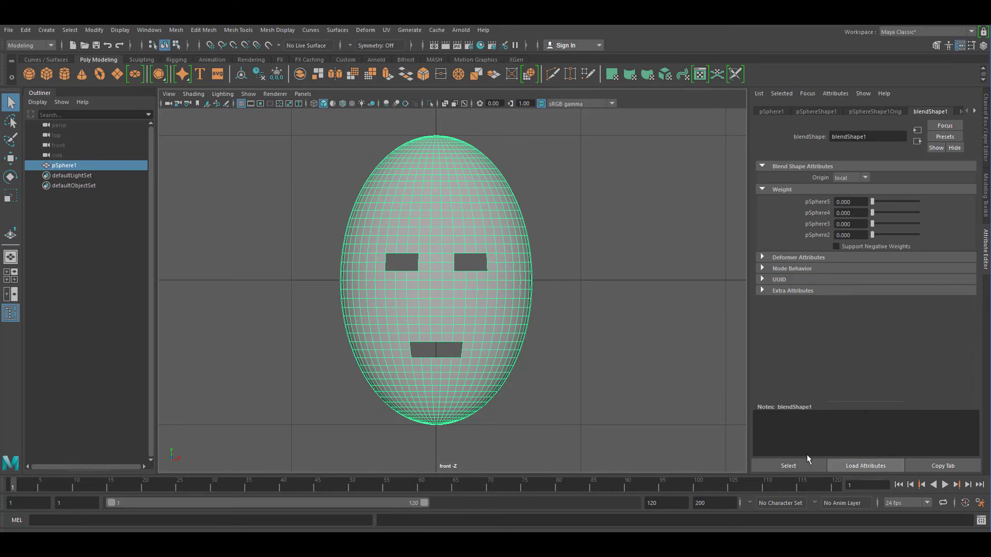
- Reselect the egg face and load blendShape1 in the Attribute Editor with its Select button
click(716, 409)
click(501, 322)
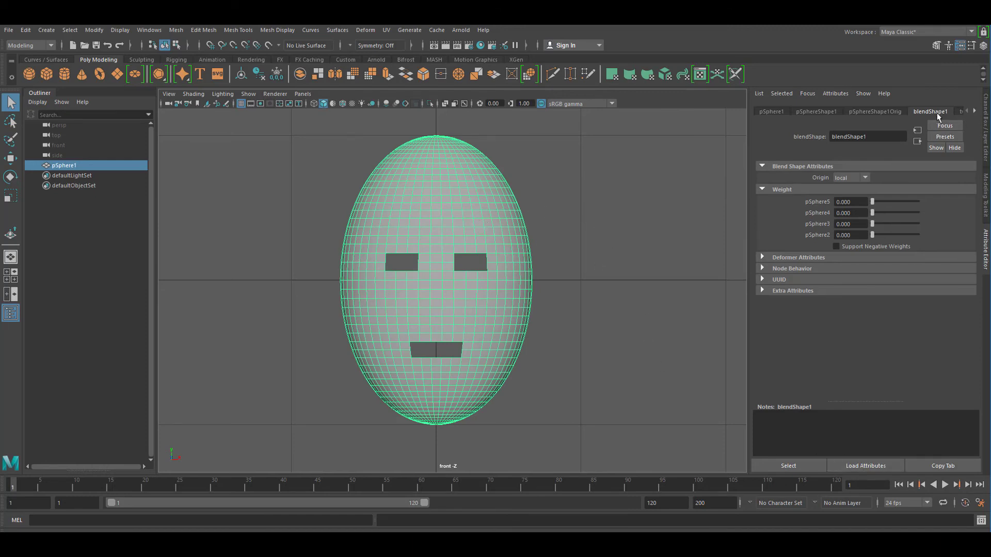
click(799, 463)
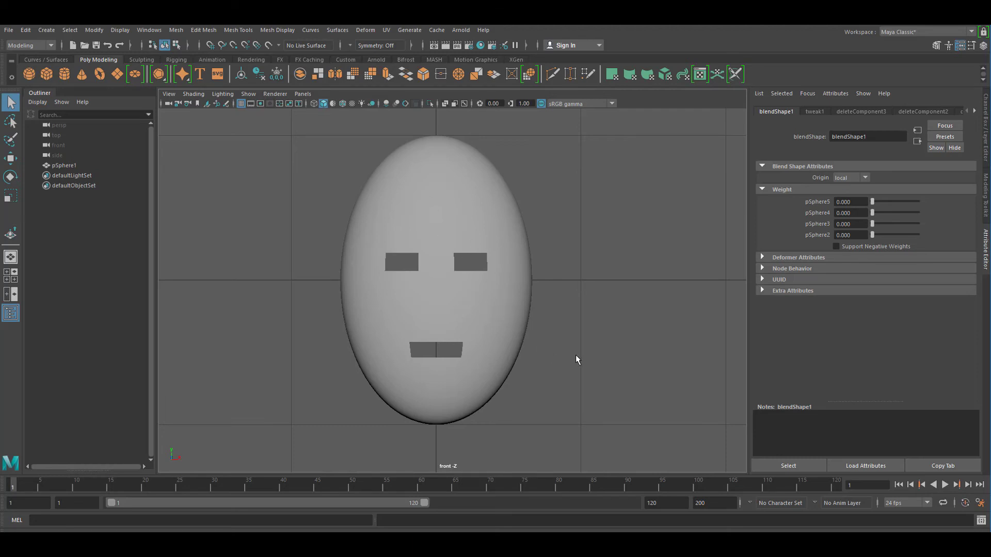
- In a single perspective view, open and partly close the egg's mouth with the pSphere5 weight
key(space)
key(space)
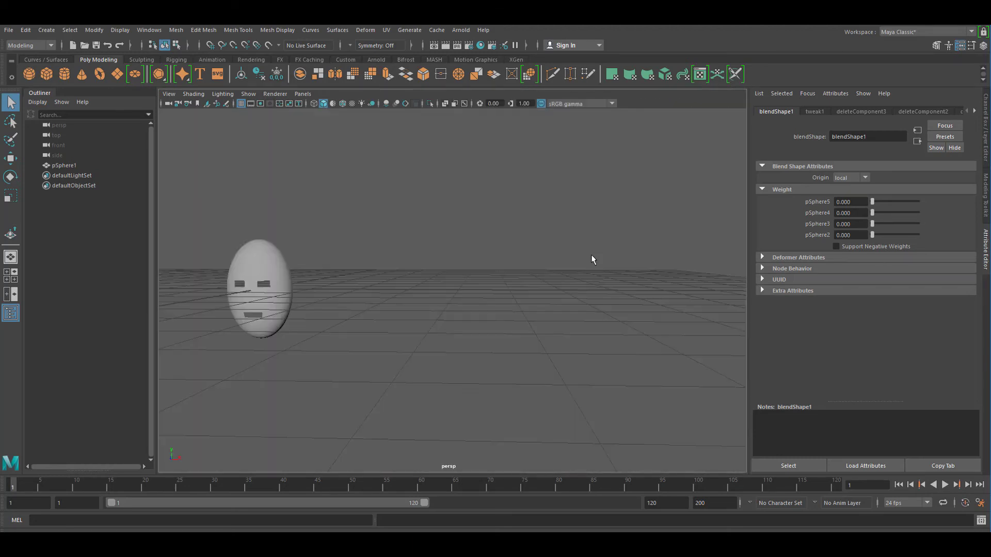
alt+drag(471, 347, 436, 343)
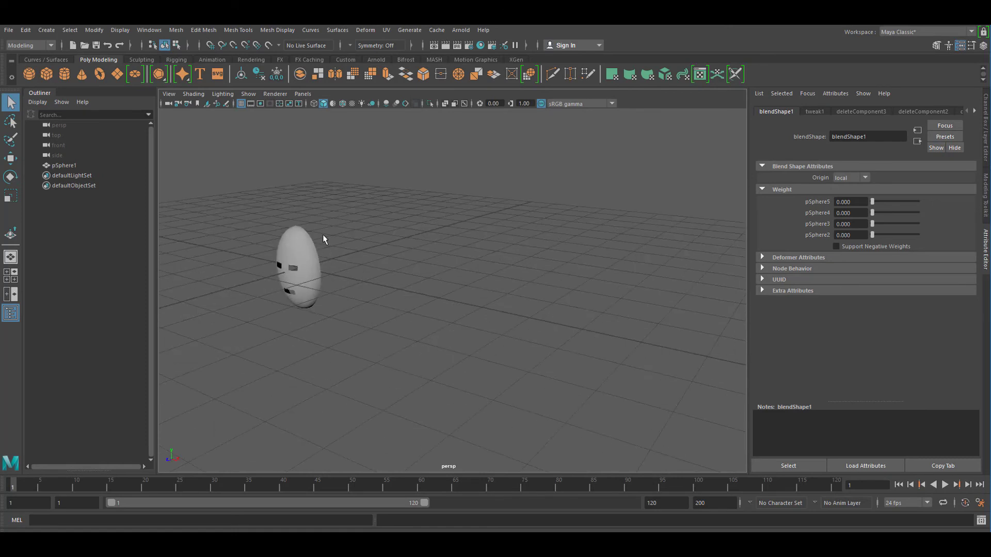
alt+drag(406, 313, 593, 360)
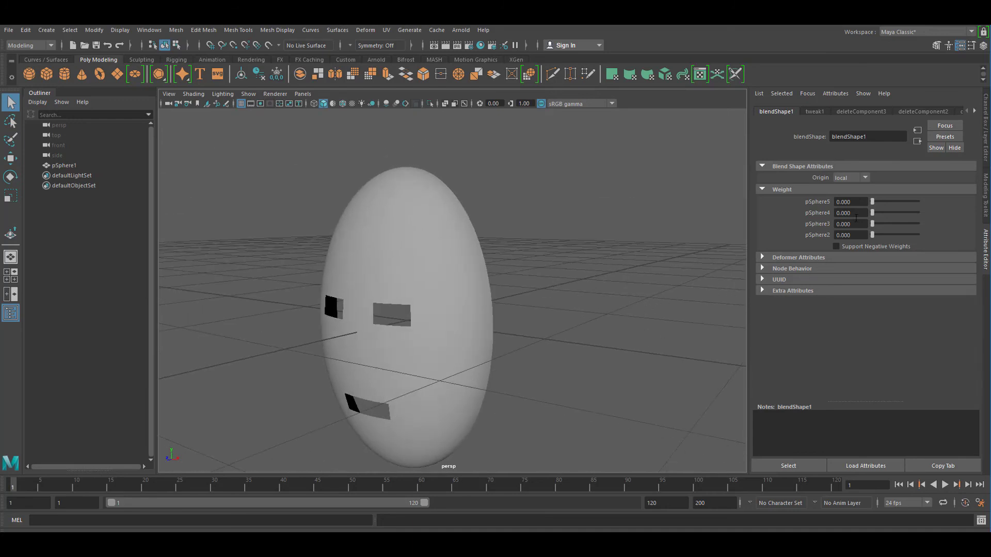
drag(872, 203, 927, 208)
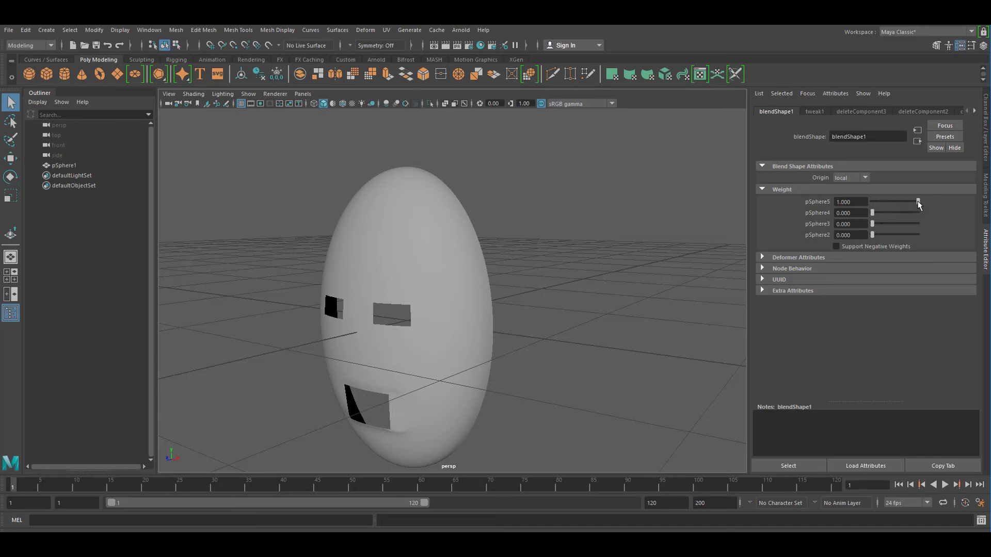
drag(918, 202, 884, 212)
- Test the remaining weights, ending with pSphere4 at 0.955, pSphere2 at 1.000, pSphere3 and pSphere5 at zero
alt+drag(630, 303, 513, 339)
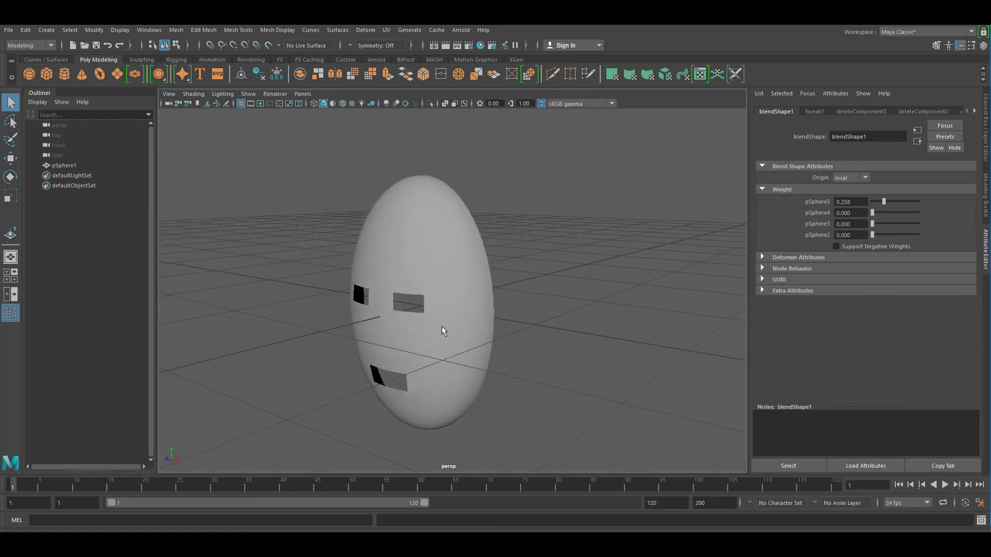
alt+right_drag(442, 331, 524, 323)
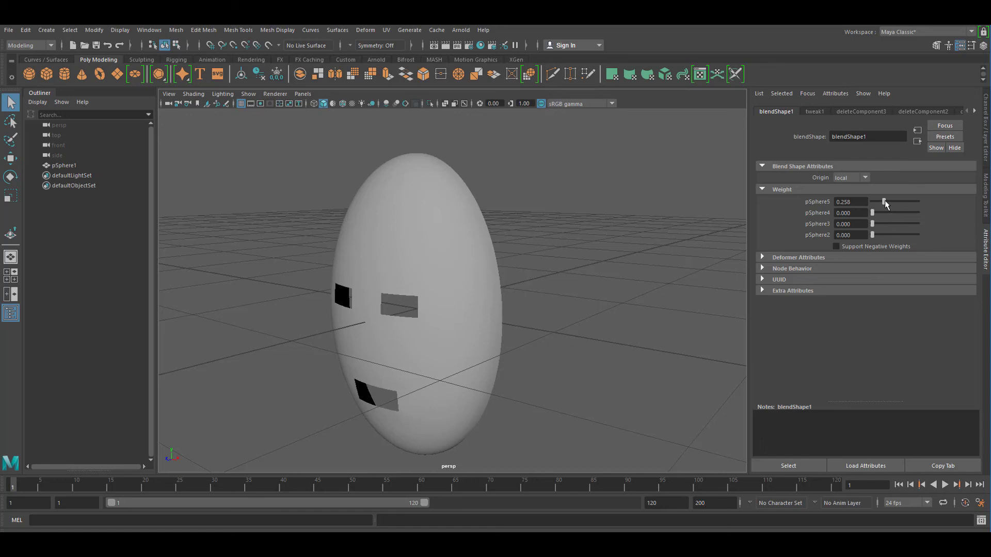
drag(884, 203, 899, 205)
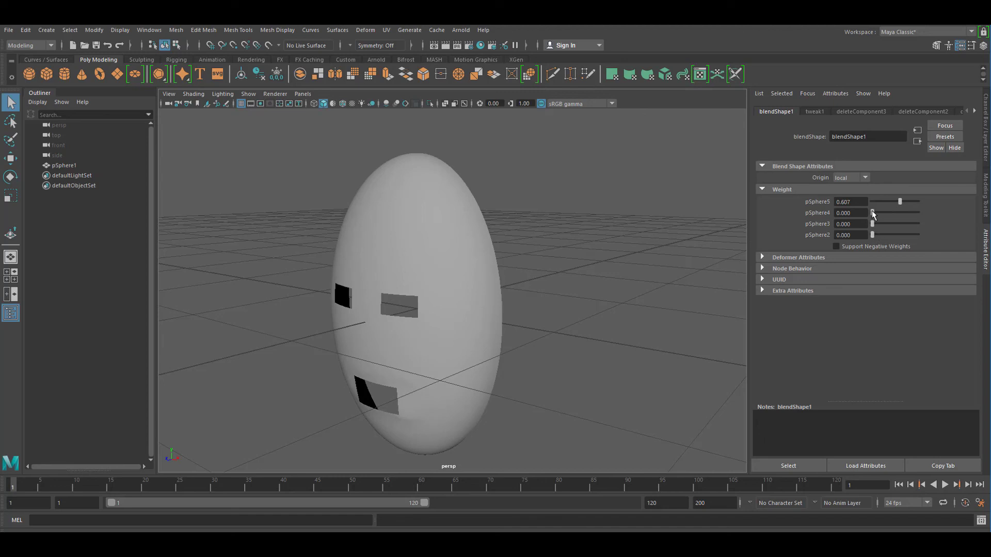
drag(872, 213, 901, 228)
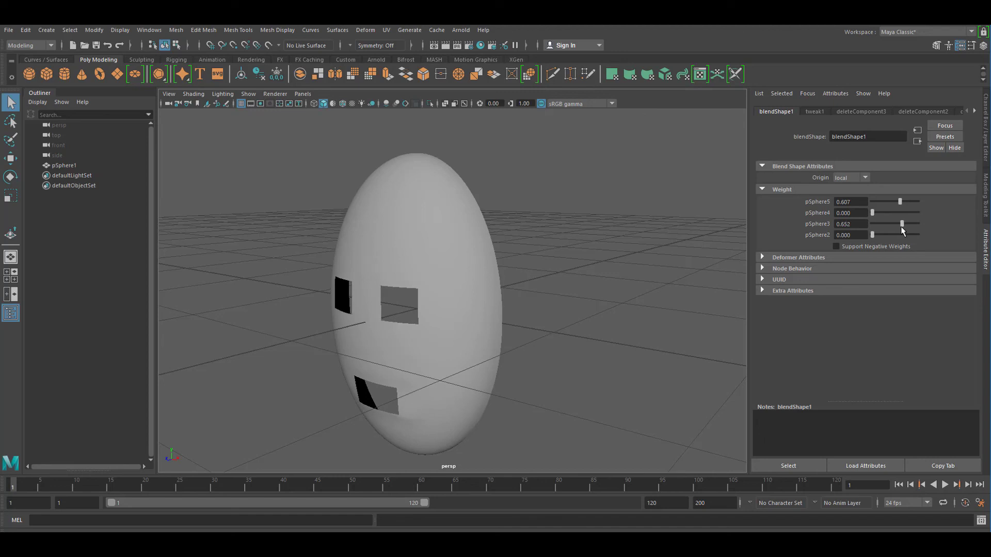
drag(902, 224, 919, 236)
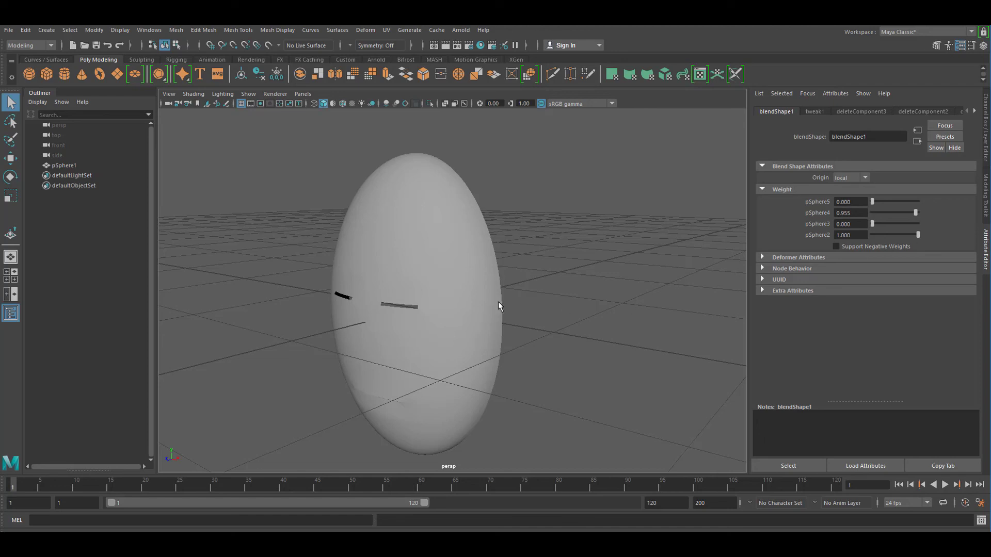
- Orbit around the slit-eyed egg from front, side and above, then open the Deform menu
alt+drag(467, 309, 290, 314)
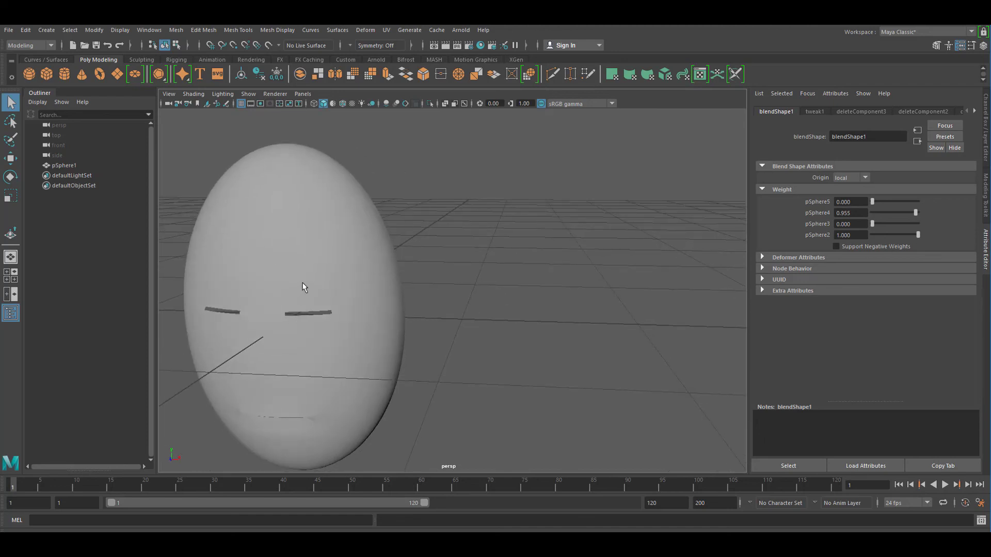
alt+drag(448, 299, 577, 285)
alt+right_drag(487, 325, 544, 311)
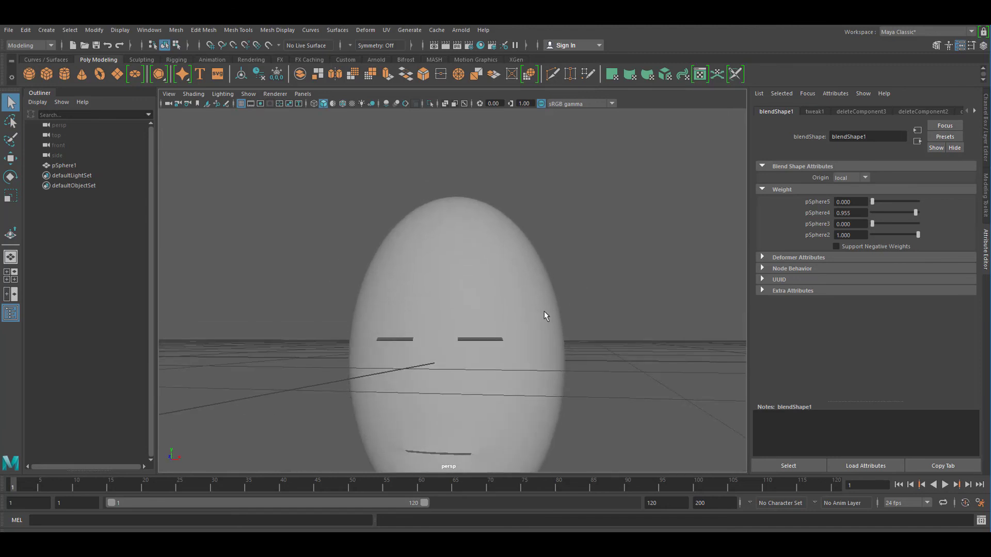
alt+middle_drag(544, 312, 560, 239)
alt+drag(560, 240, 547, 294)
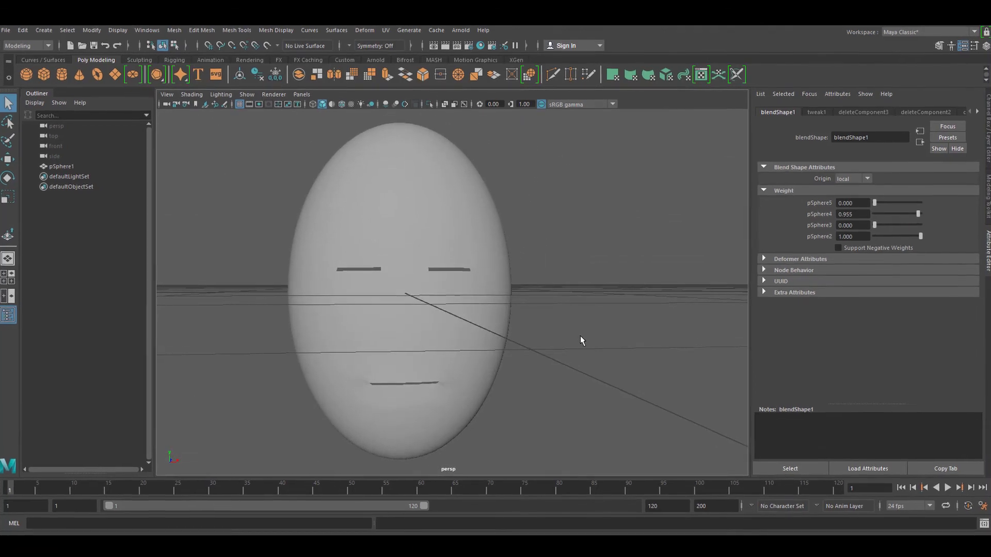
alt+drag(568, 336, 502, 357)
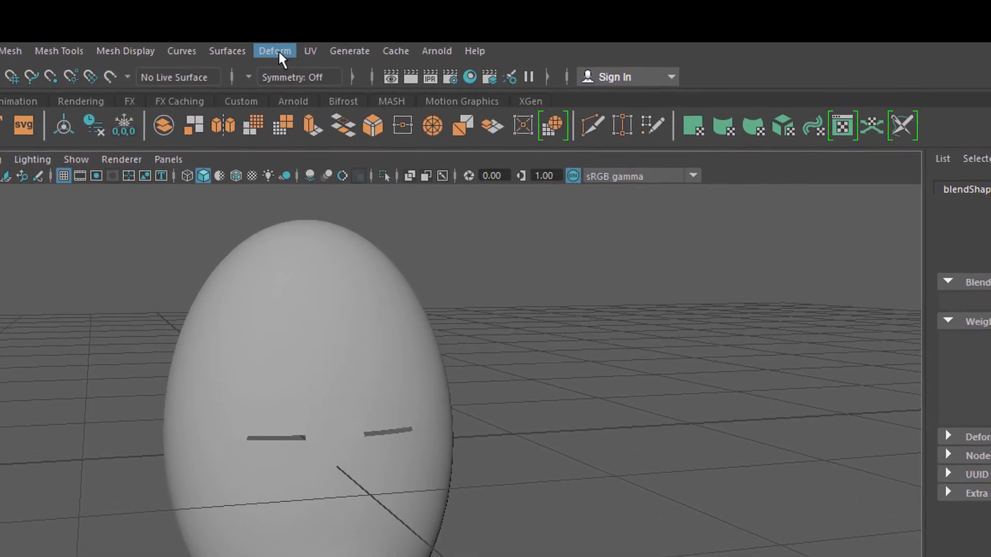
click(290, 47)
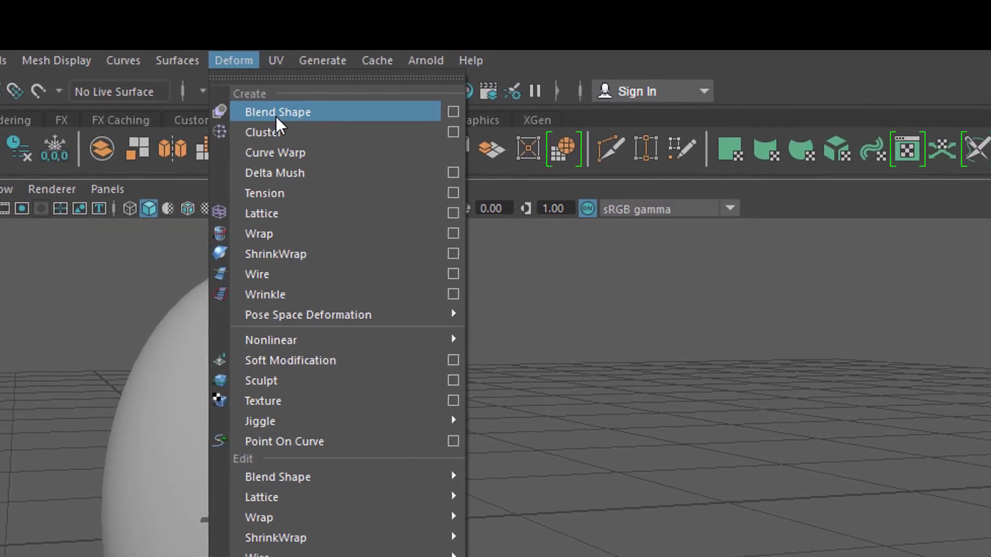